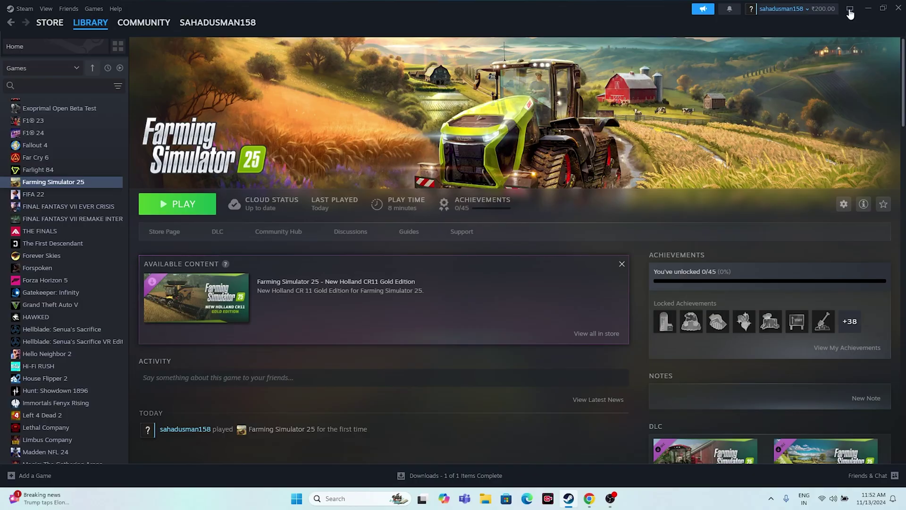
Step: Close the Steam window and look at the computer's power options, leaving them without choosing one
click(898, 8)
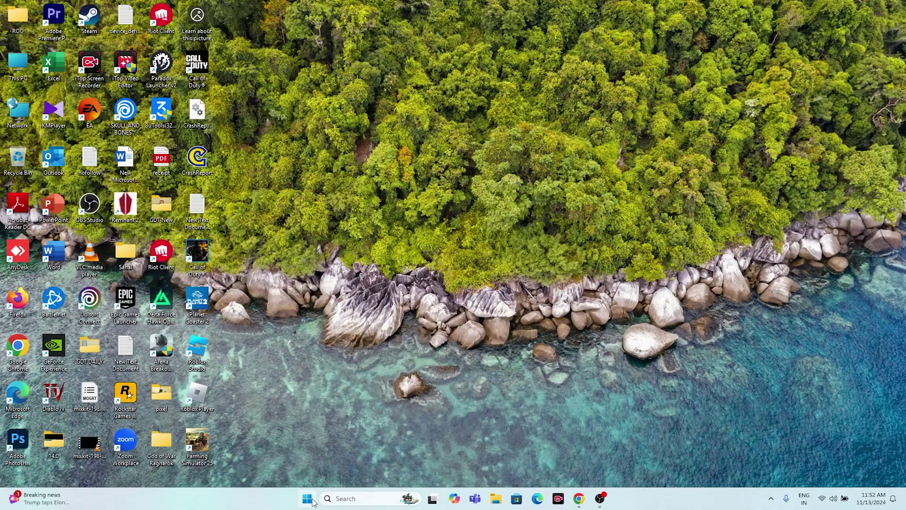
click(307, 499)
click(570, 466)
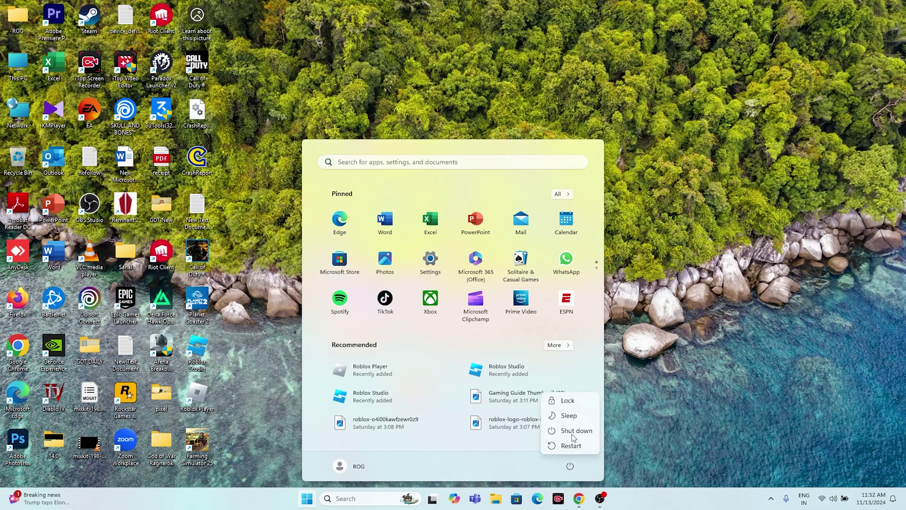
click(656, 407)
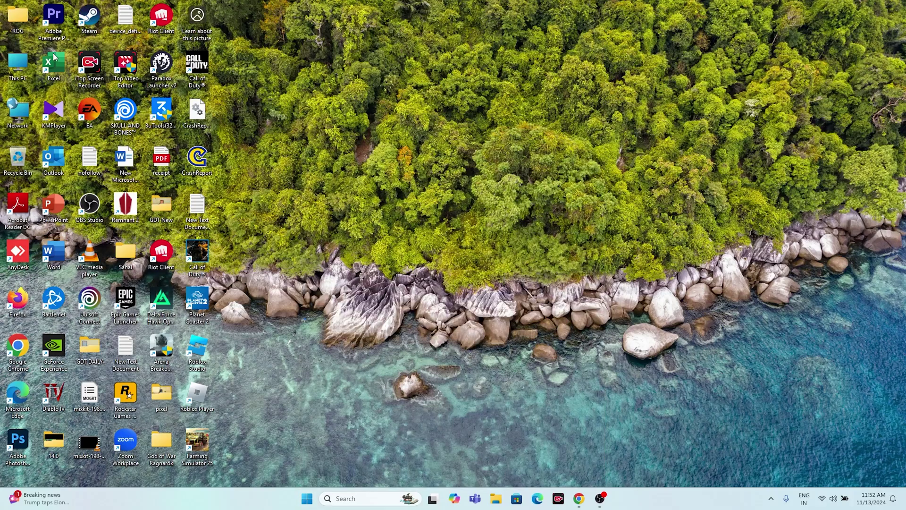
Step: Launch Steam and browse to the local installation folder of Farming Simulator 25 from the game's properties
double_click(90, 18)
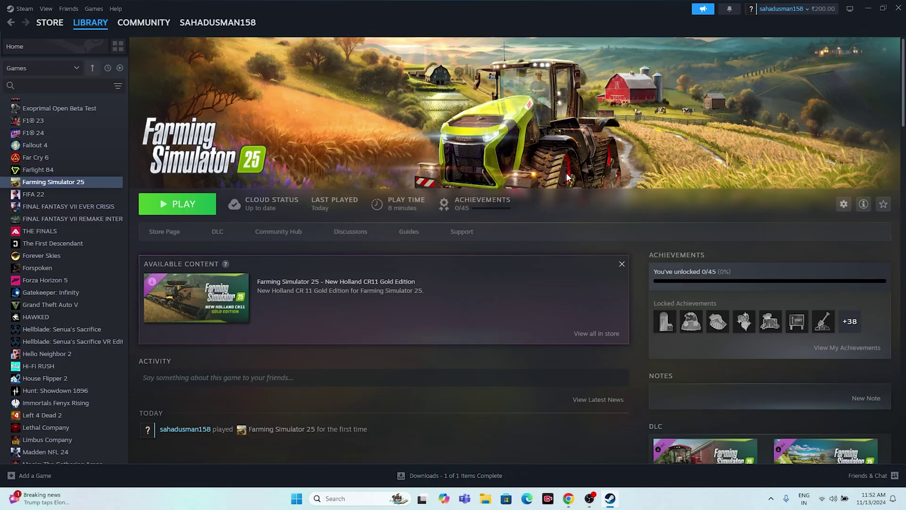
right_click(87, 189)
click(111, 257)
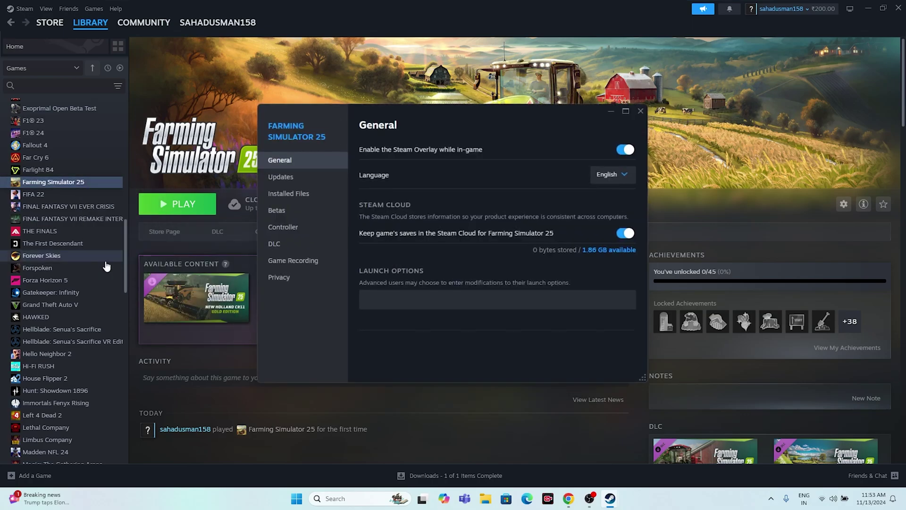
click(280, 194)
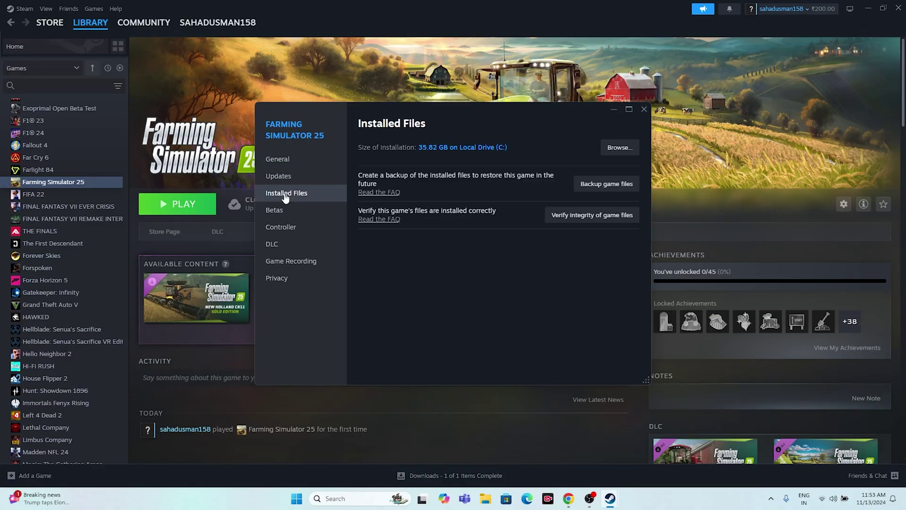
click(625, 150)
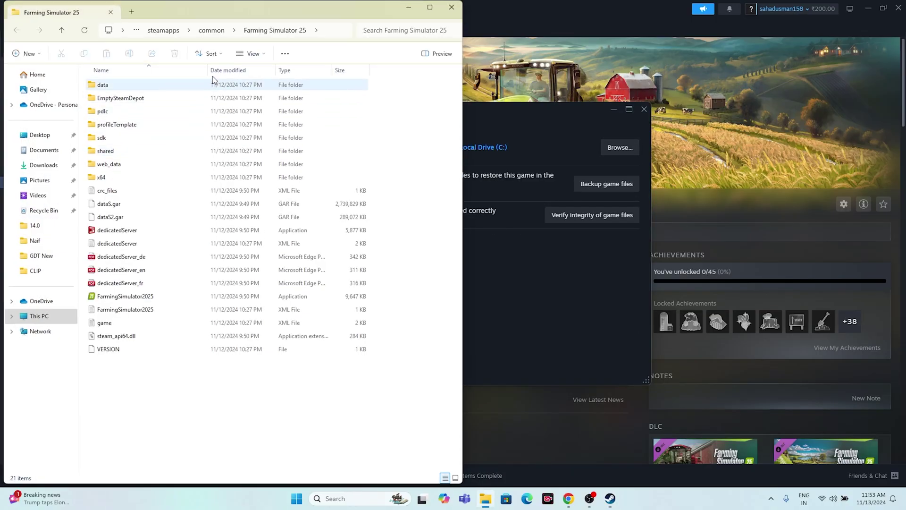
Step: Find the FarmingSimulator2025 application in the maximized installation folder, and put the game's properties and Steam windows away
click(430, 9)
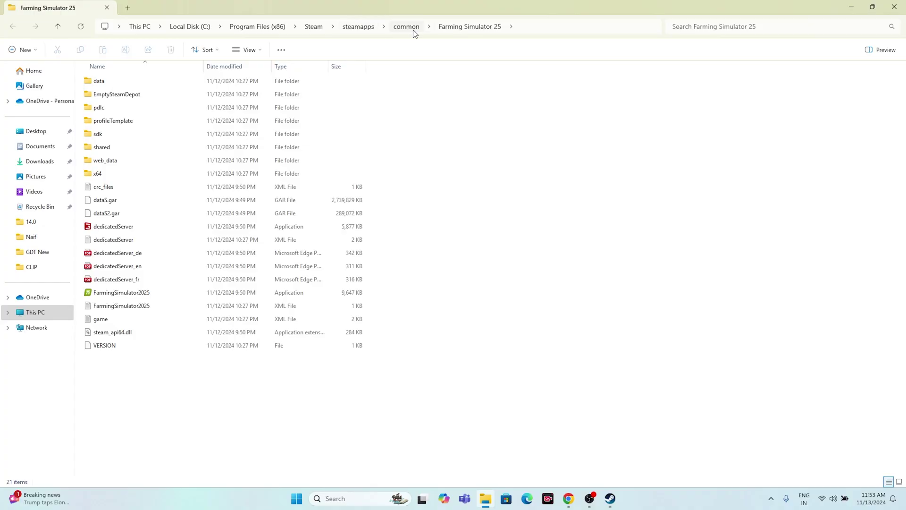
click(246, 292)
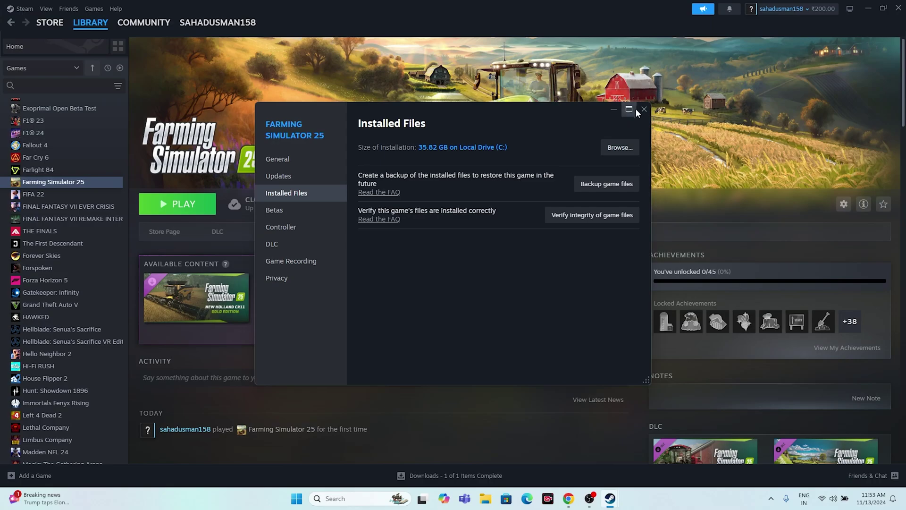
click(642, 109)
click(867, 8)
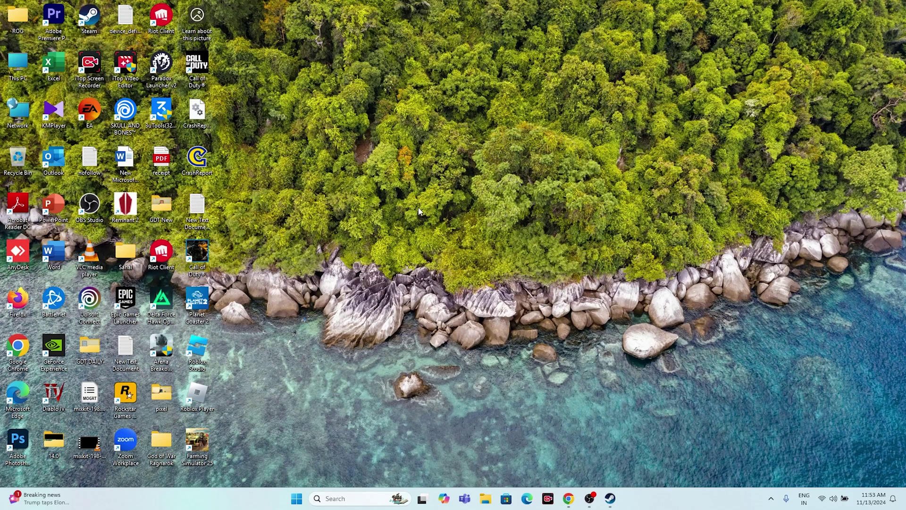
Step: Open the folder C:\Program Files (x86)\Steam\steamapps\common starting from This PC
double_click(18, 80)
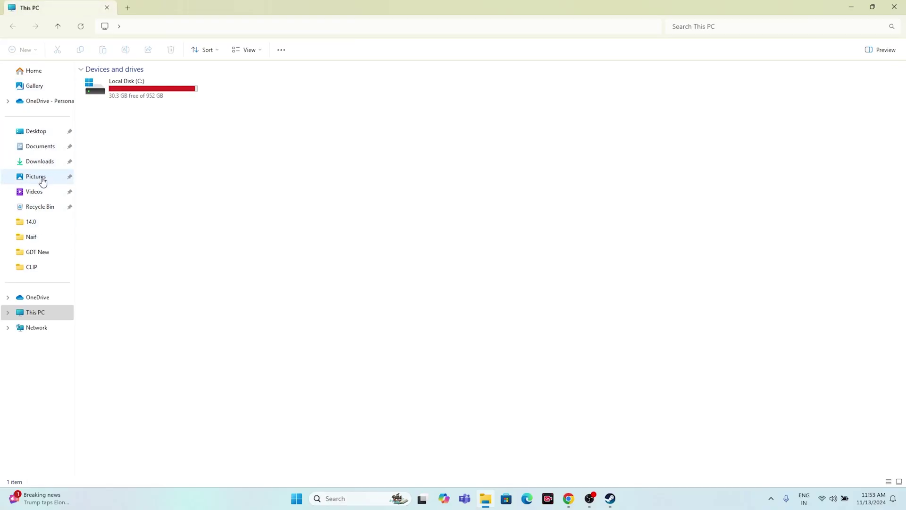
double_click(174, 97)
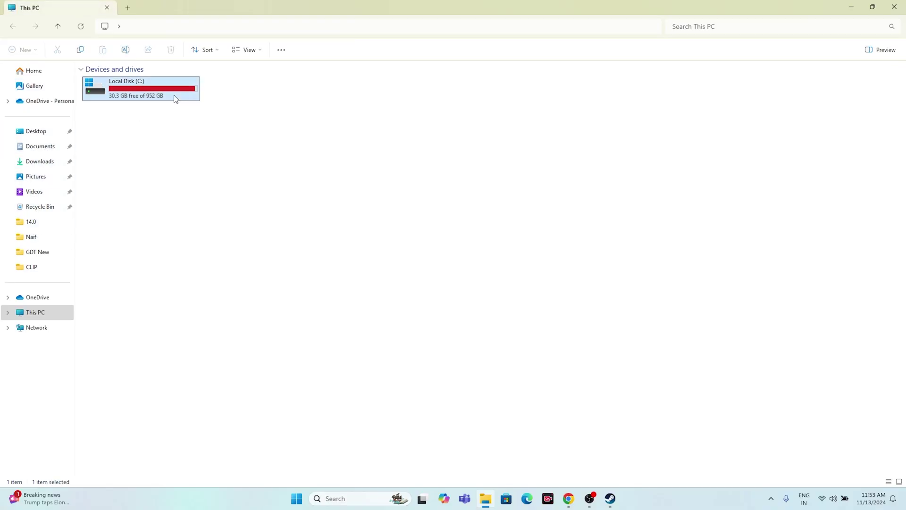
double_click(133, 189)
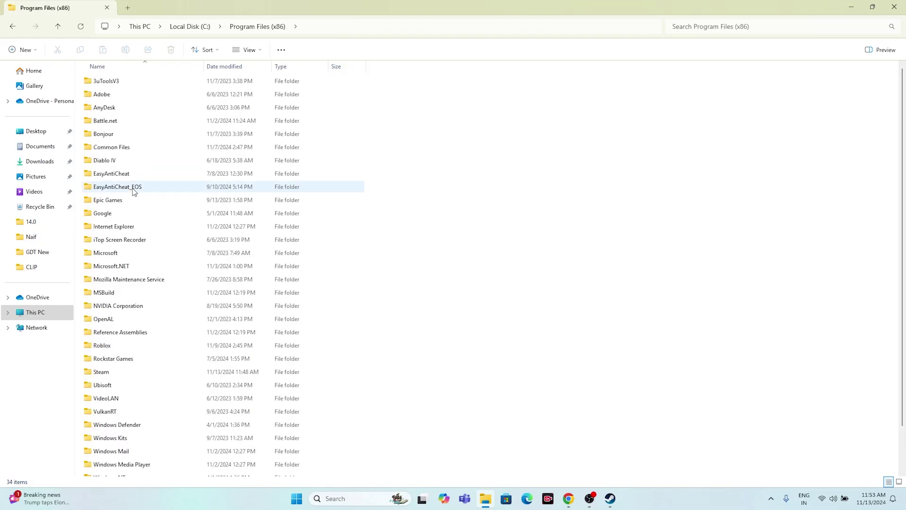
scroll(123, 304, down, 2)
double_click(118, 327)
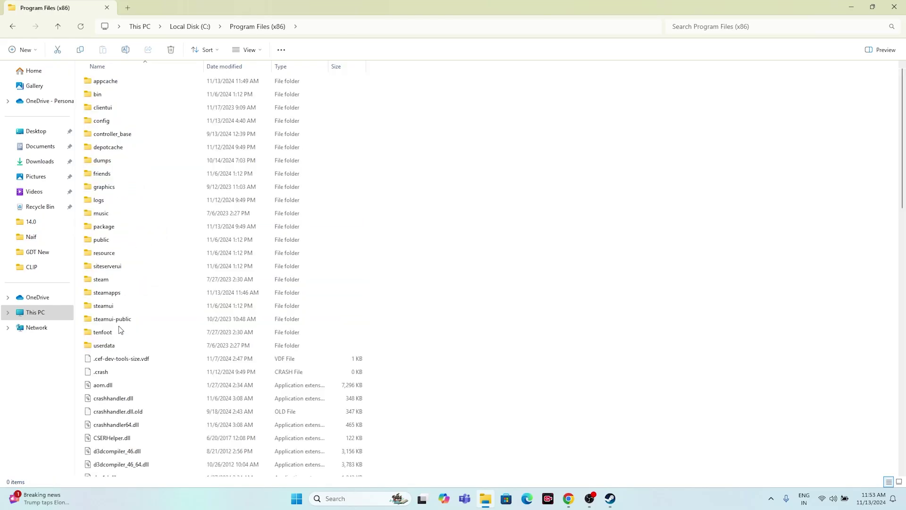
double_click(113, 293)
double_click(104, 81)
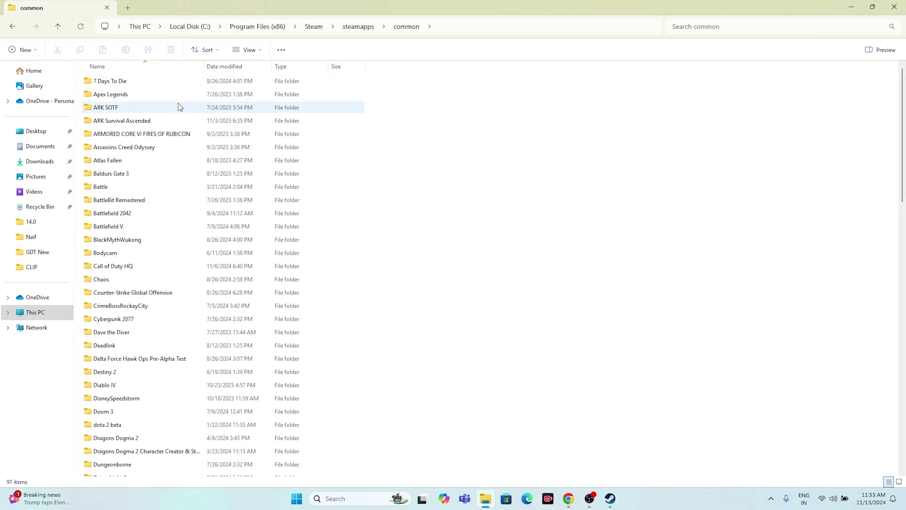
Step: Open the Farming Simulator 25 folder, select the FarmingSimulator2025 application, and close the window
scroll(131, 172, down, 5)
scroll(129, 171, down, 4)
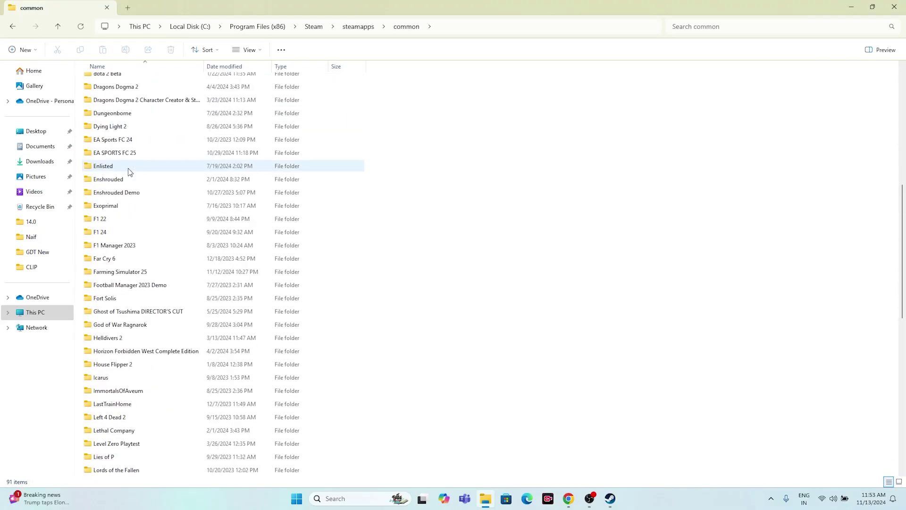
double_click(120, 273)
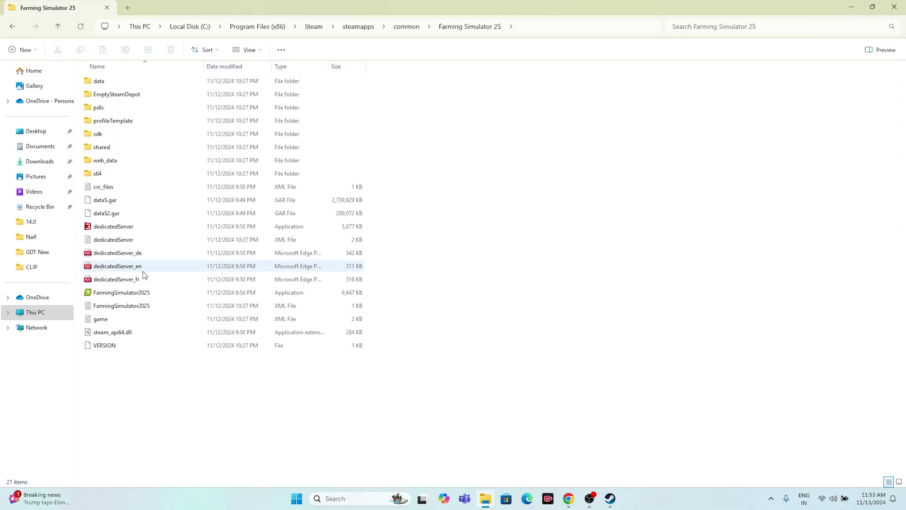
click(129, 293)
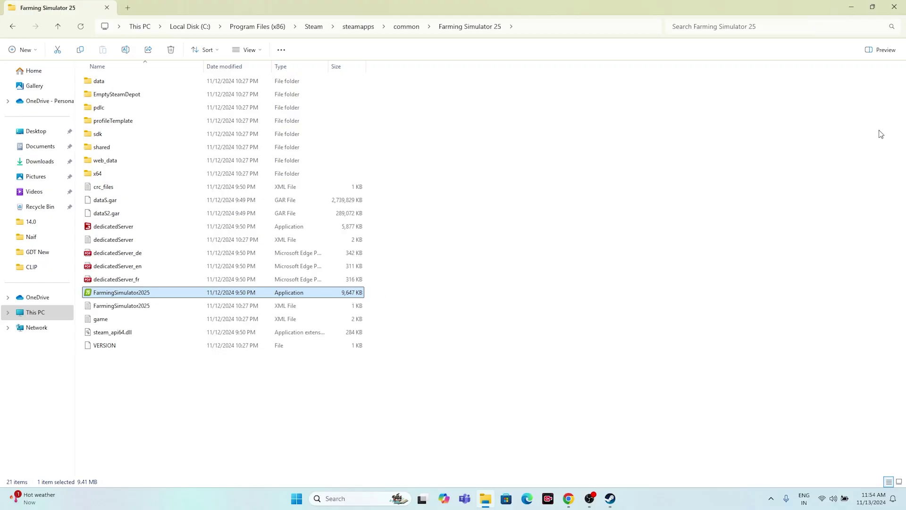
click(894, 6)
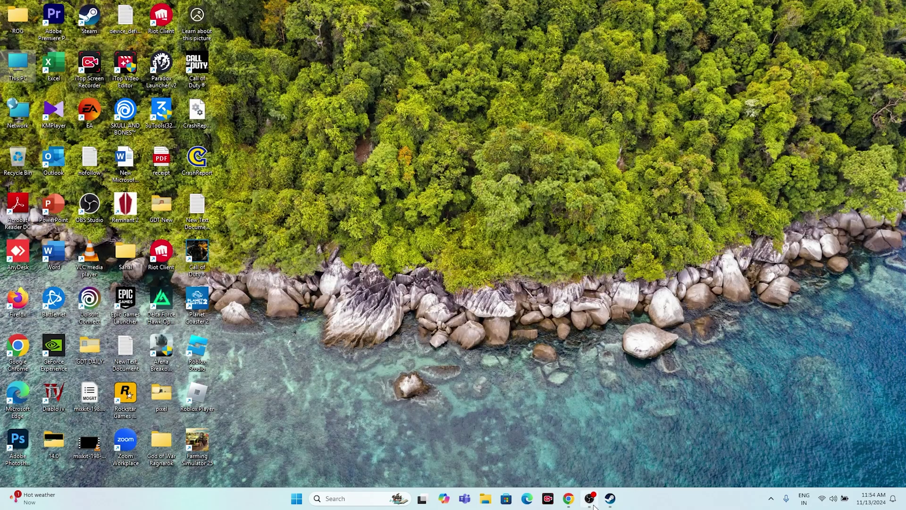
Step: Bring up Steam, check the Documents folder for the game's folder, and minimize Steam
click(610, 498)
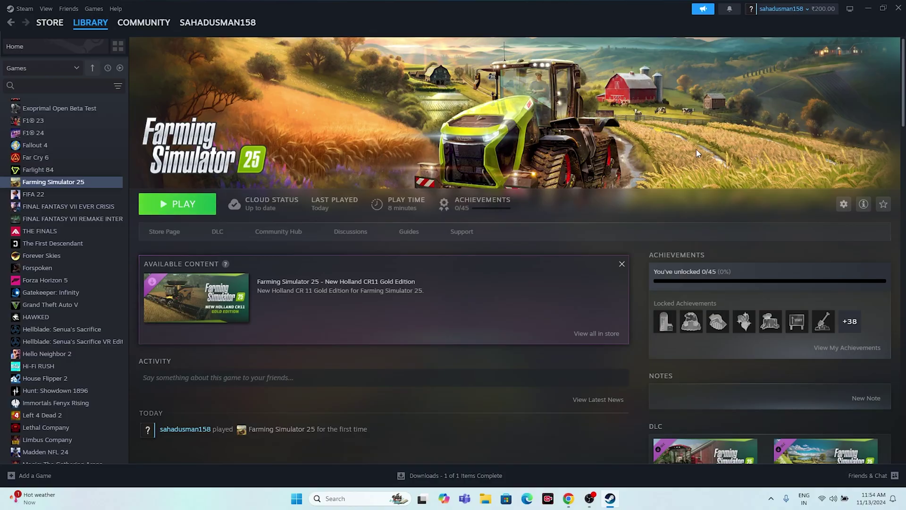
click(488, 498)
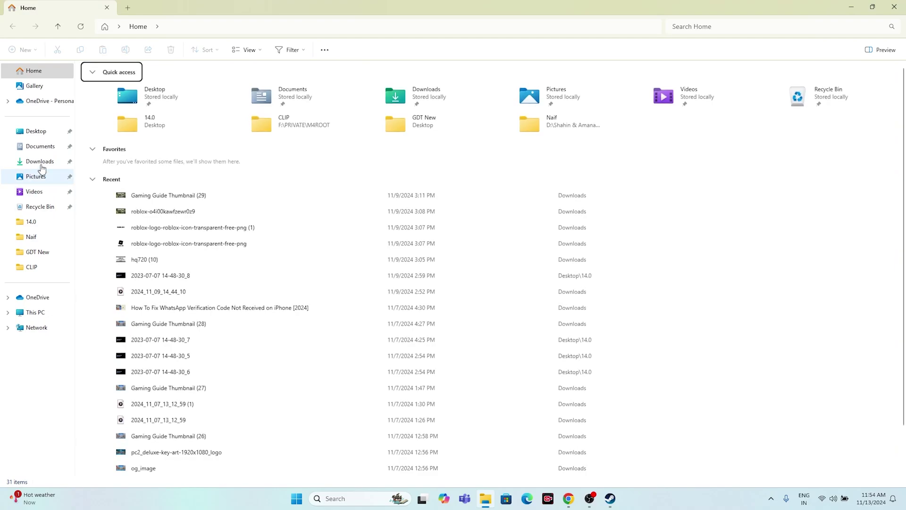
click(50, 150)
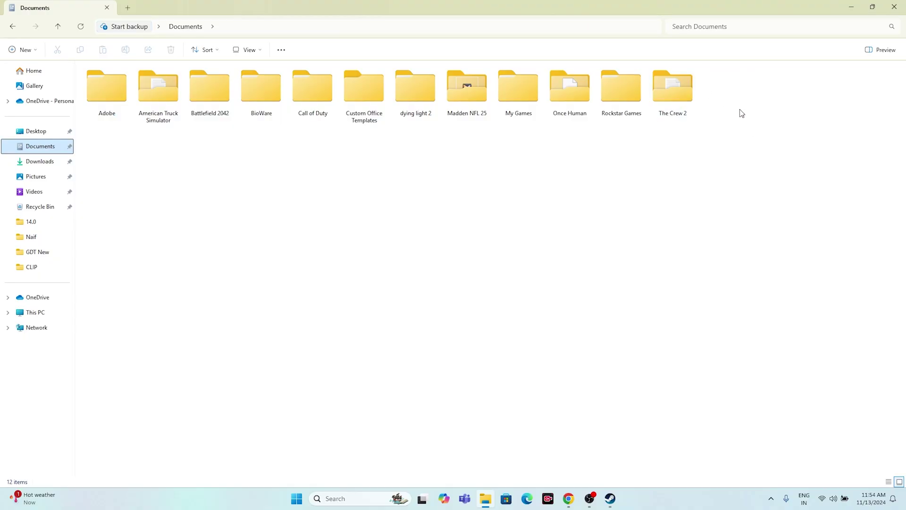
click(720, 100)
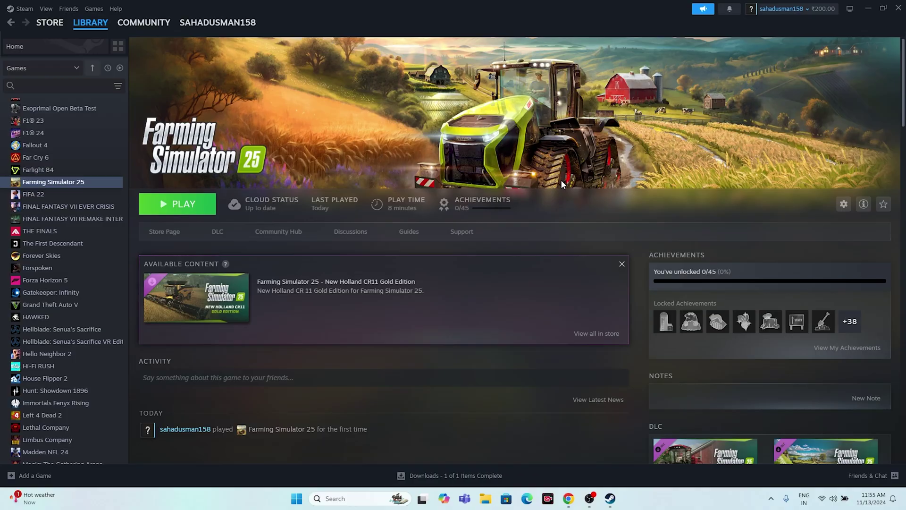
click(869, 8)
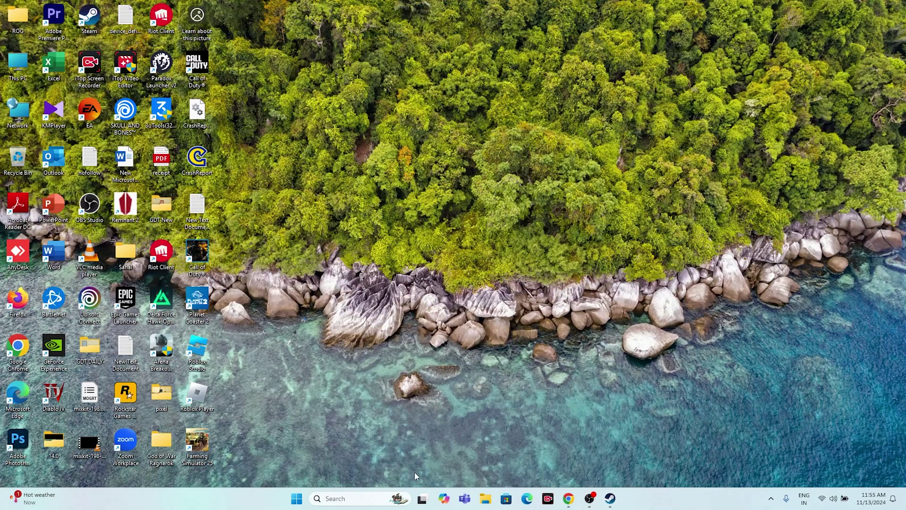
Step: Open Control Panel and go to the list of apps allowed through Windows Defender Firewall
click(357, 499)
text(C)
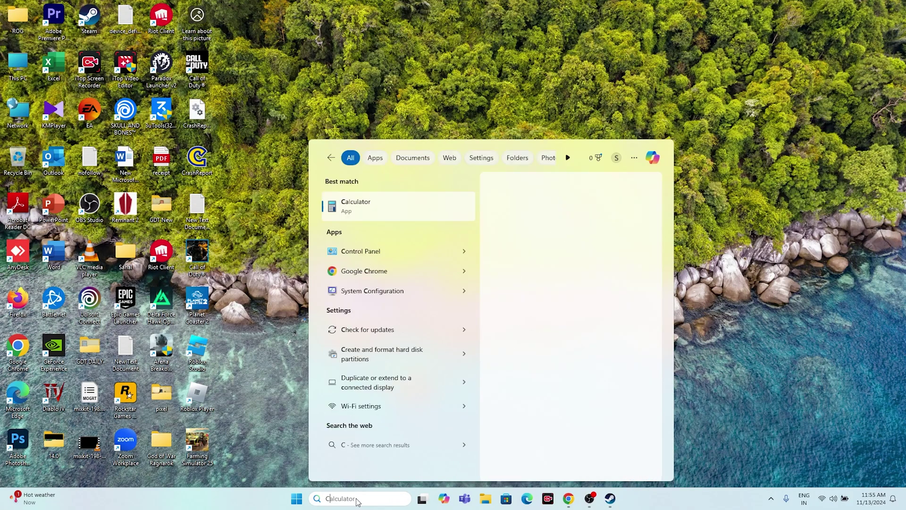
text(ONTR)
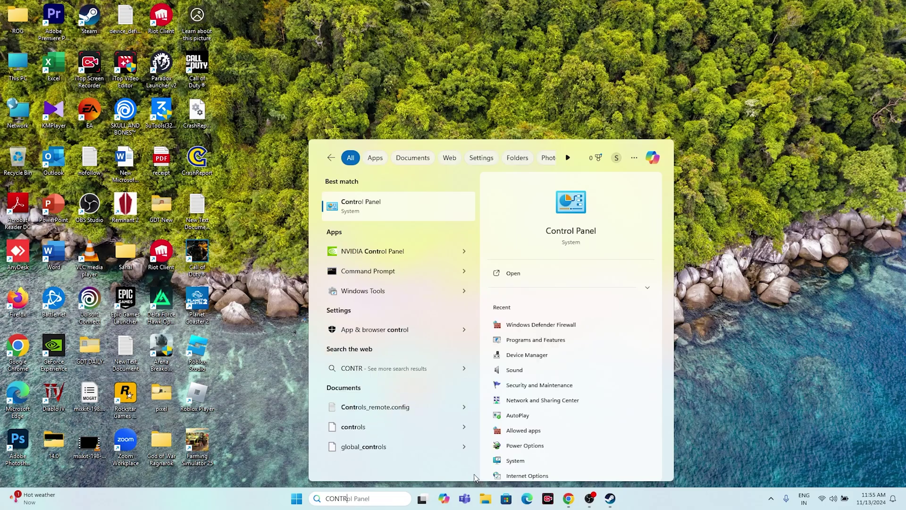
click(344, 209)
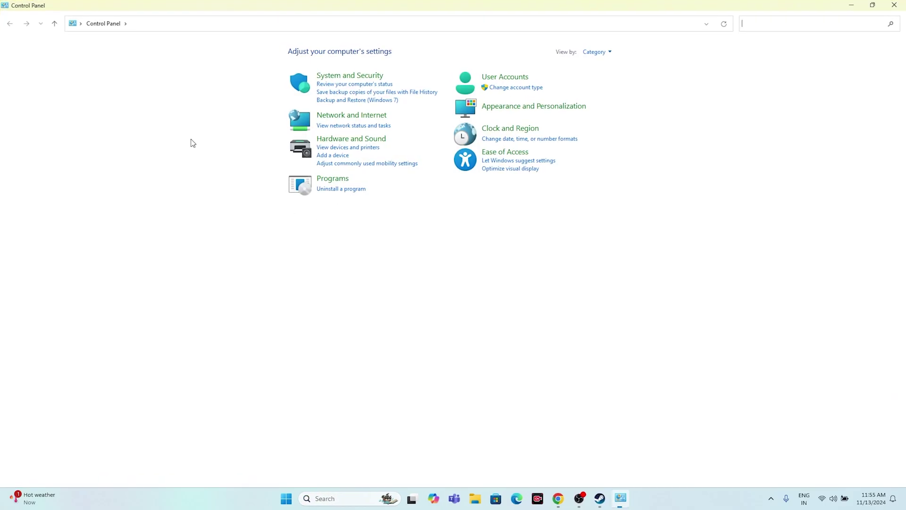
click(347, 74)
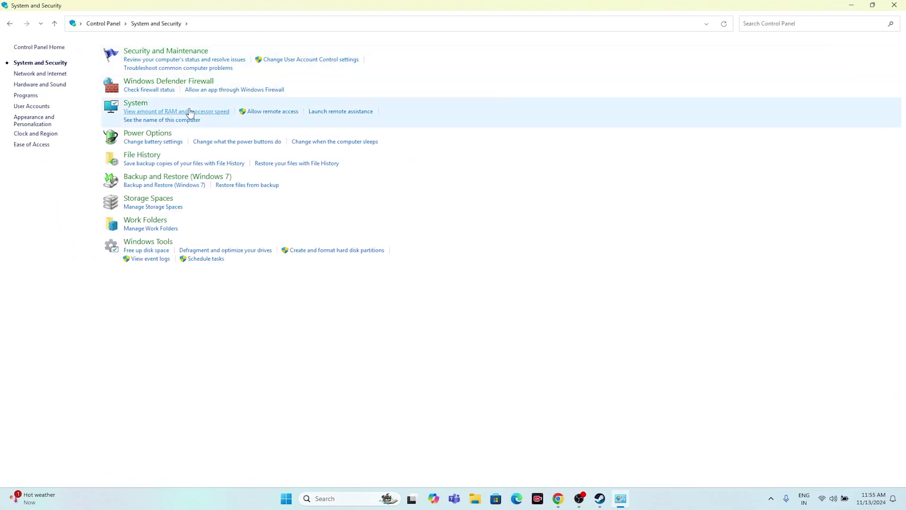
click(205, 84)
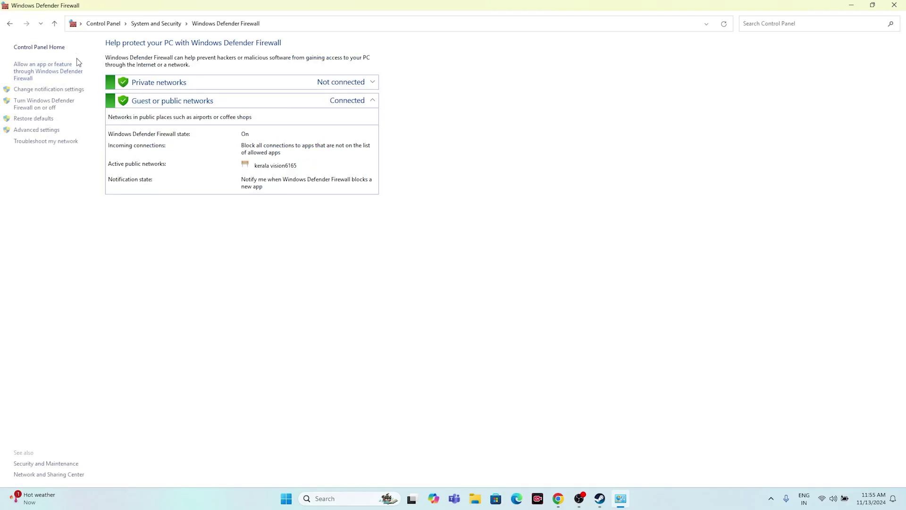
click(33, 74)
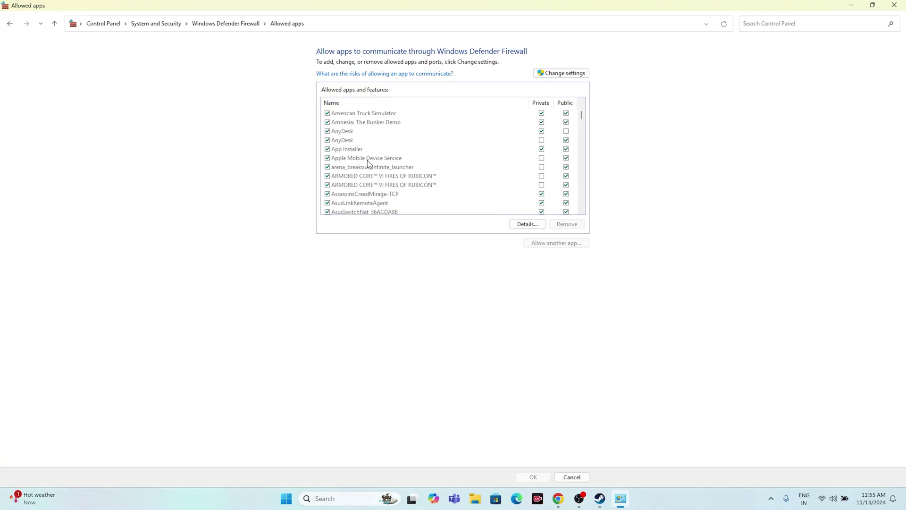
Step: Find the Farming Simulator 25 entry in the list of allowed apps and features
scroll(368, 164, down, 10)
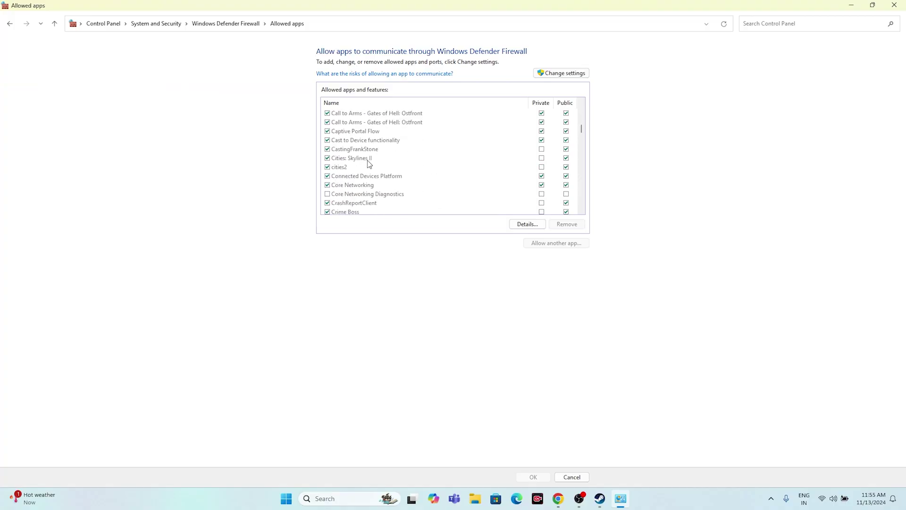
scroll(369, 163, down, 10)
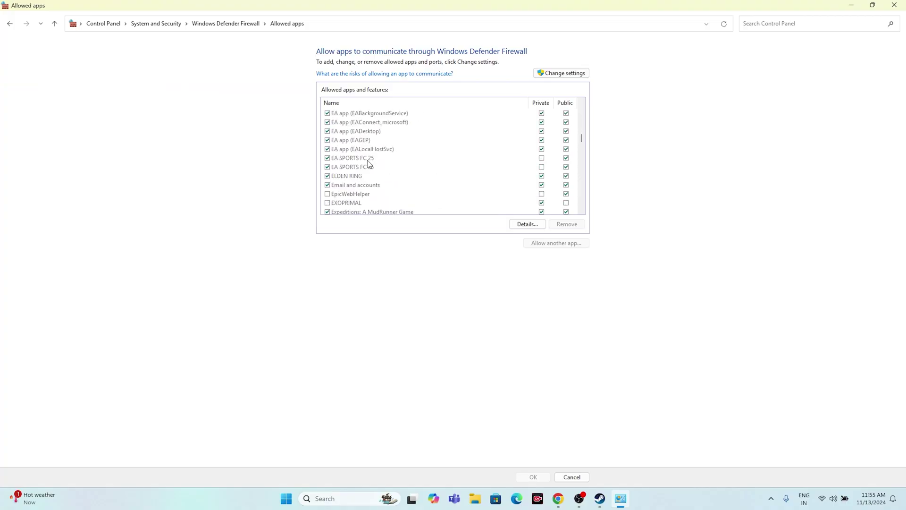
scroll(369, 163, down, 3)
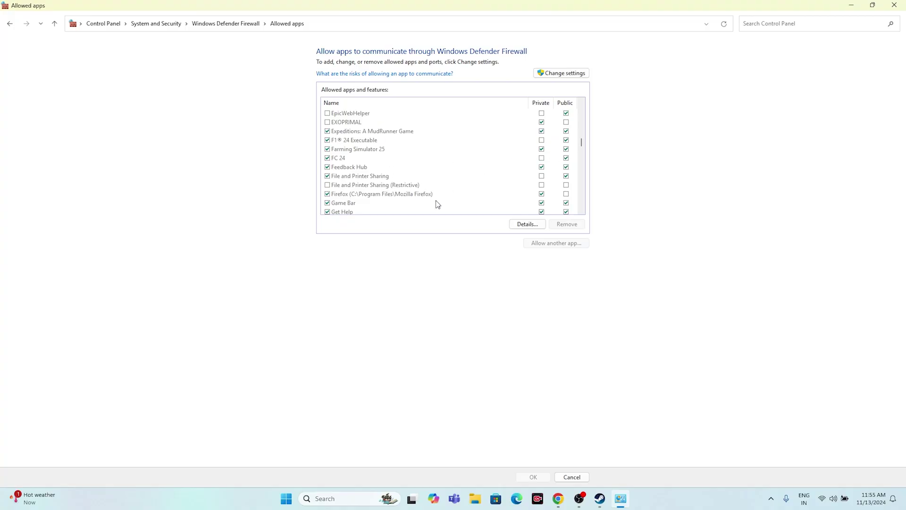
Step: Unlock the firewall's allowed apps settings and browse for another app in C:\Program Files (x86)\Steam\steamapps\common
click(582, 77)
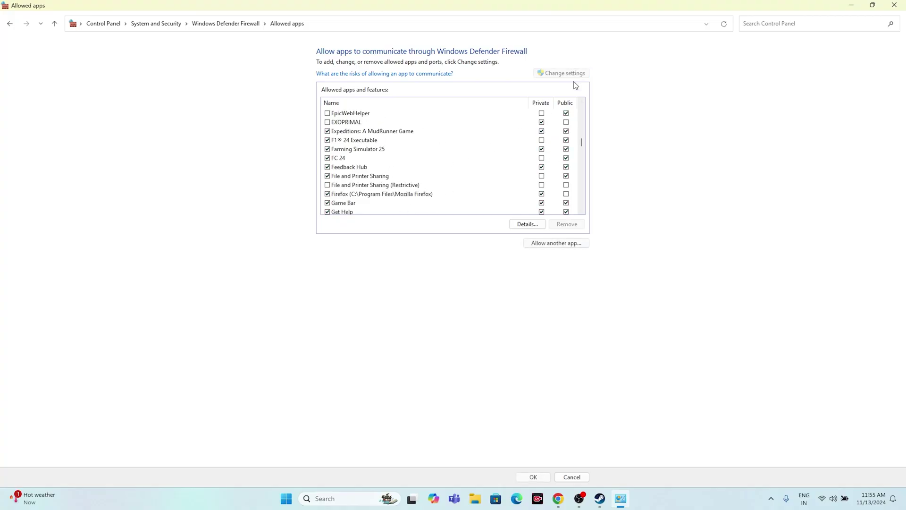
click(549, 245)
click(520, 294)
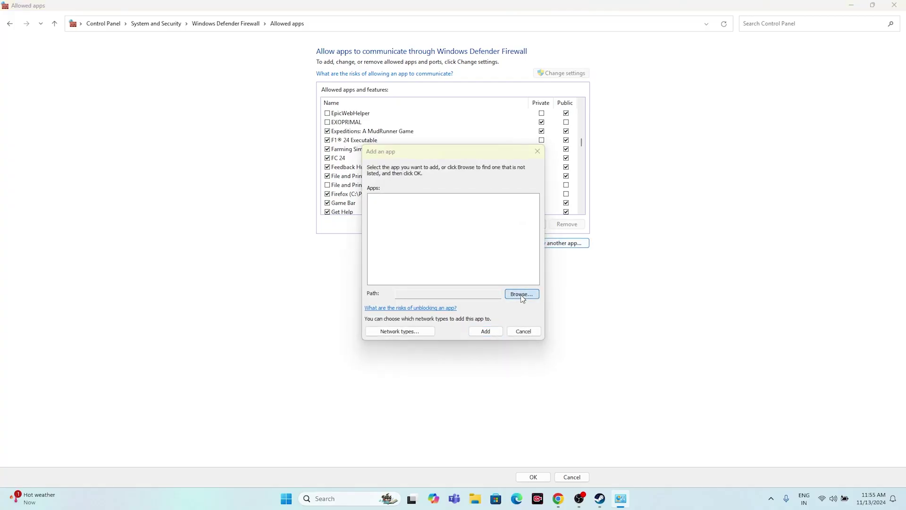
click(399, 327)
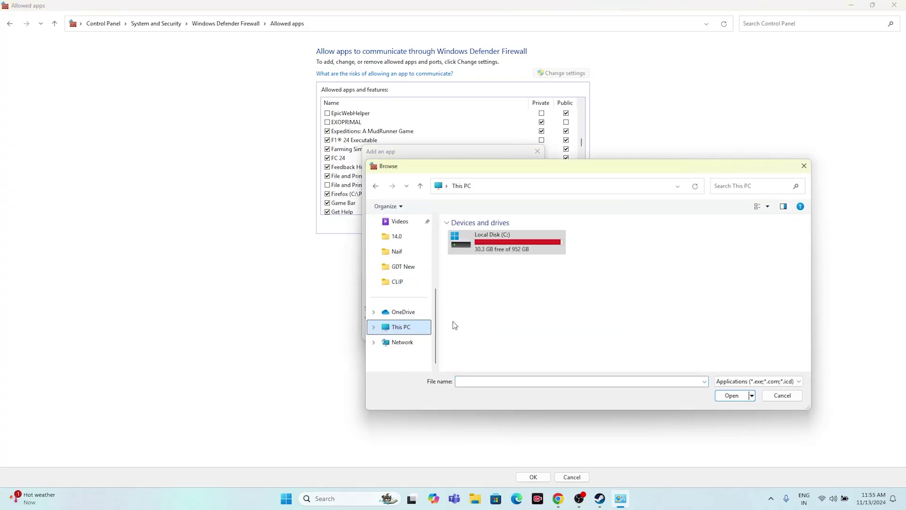
double_click(504, 253)
double_click(483, 339)
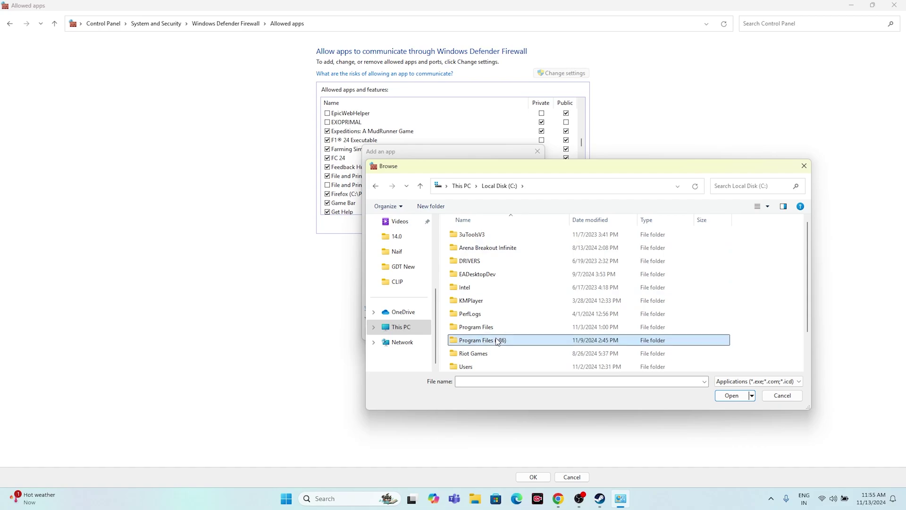
scroll(500, 281, down, 3)
scroll(501, 282, down, 2)
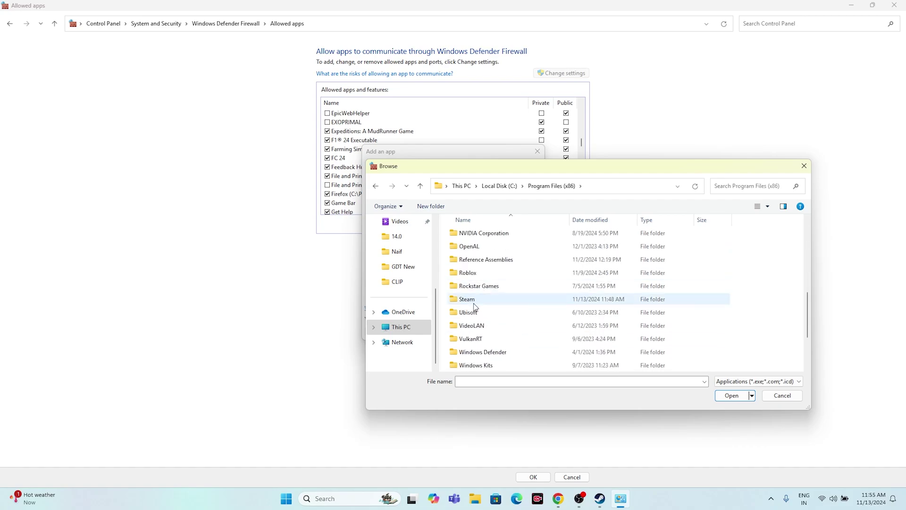
double_click(495, 299)
scroll(493, 287, down, 2)
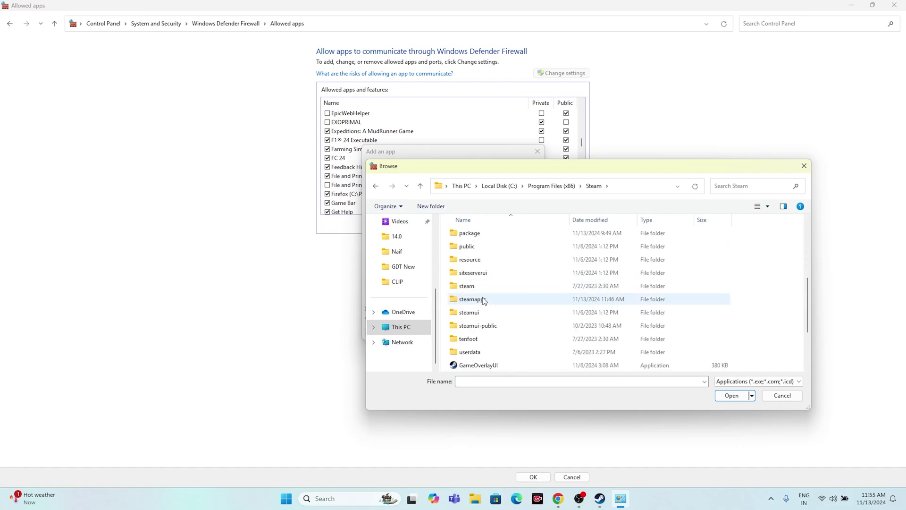
double_click(483, 299)
double_click(484, 237)
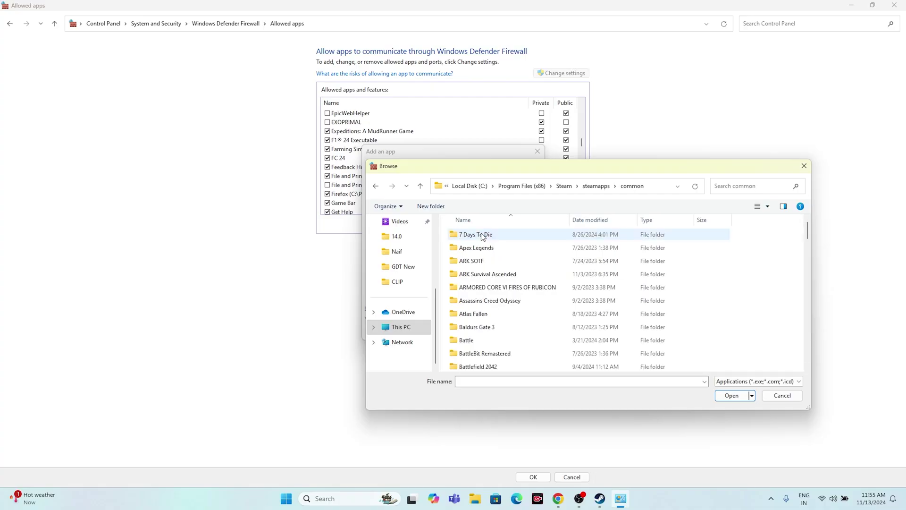
Step: Try to add the FarmingSimulator2025 application from the Farming Simulator 25 folder to the allowed apps, and close the firewall window
scroll(485, 255, down, 3)
scroll(486, 268, down, 6)
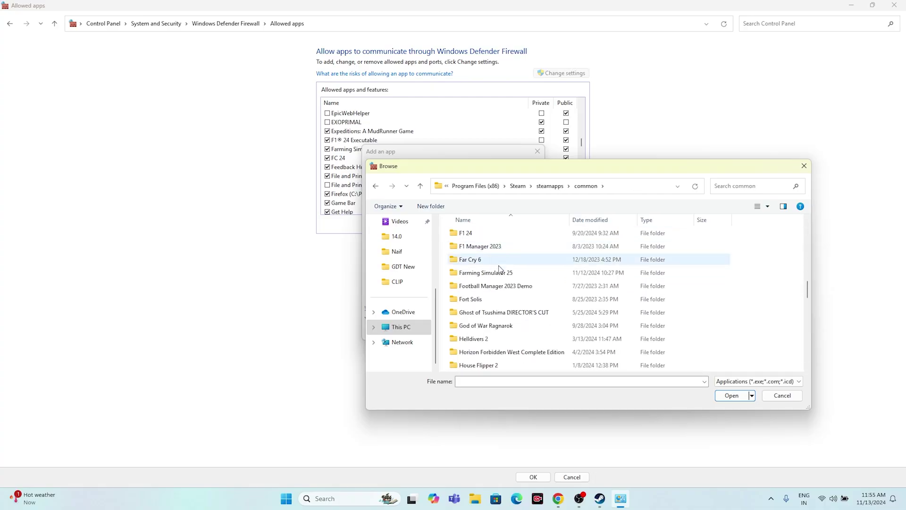
double_click(497, 272)
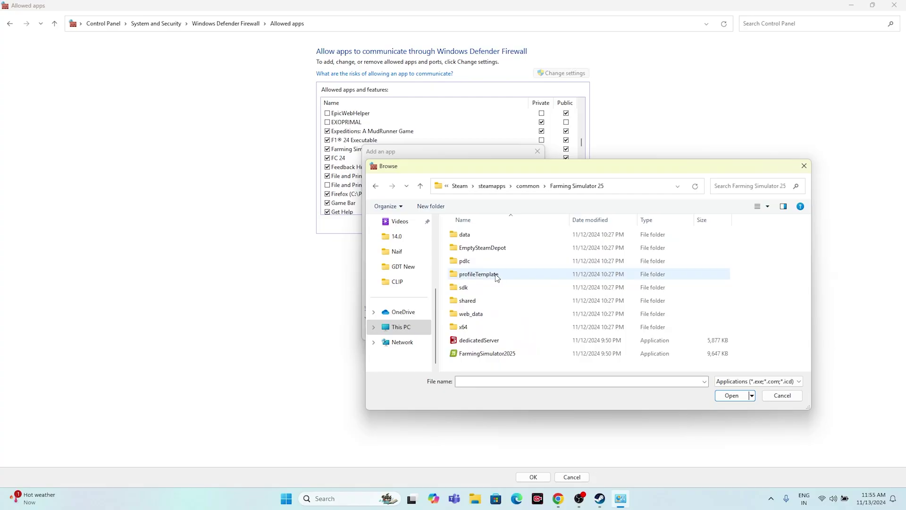
click(506, 353)
click(736, 396)
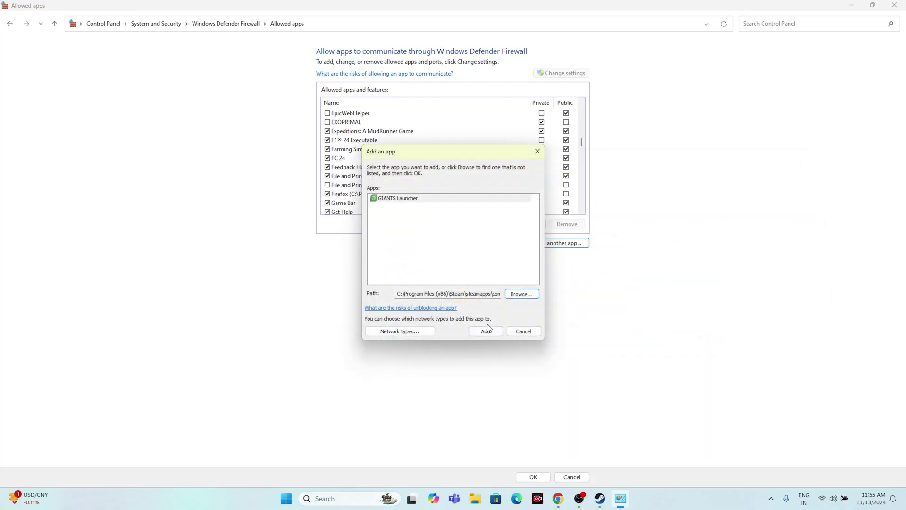
click(482, 330)
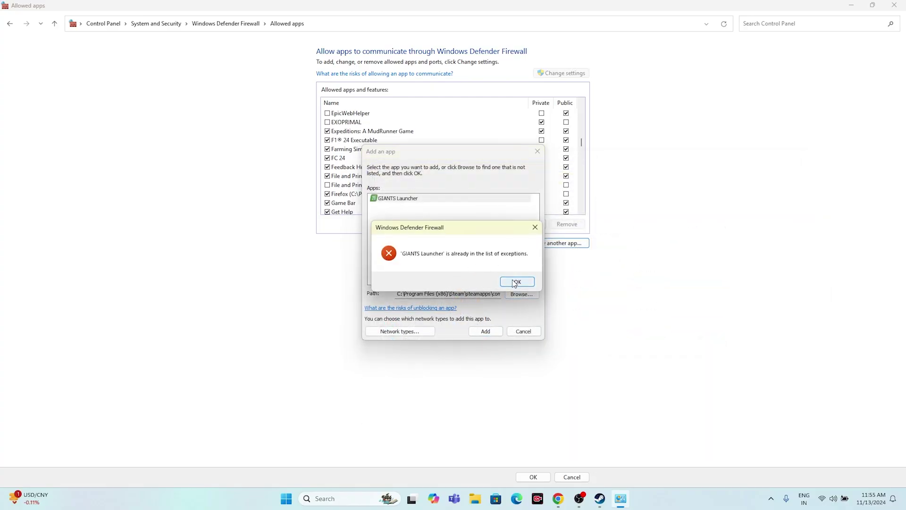
click(515, 282)
click(537, 152)
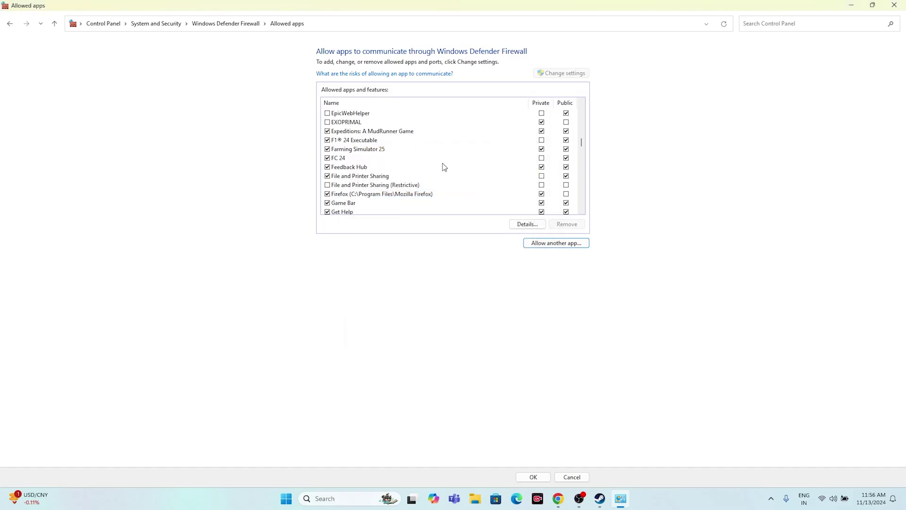
click(894, 5)
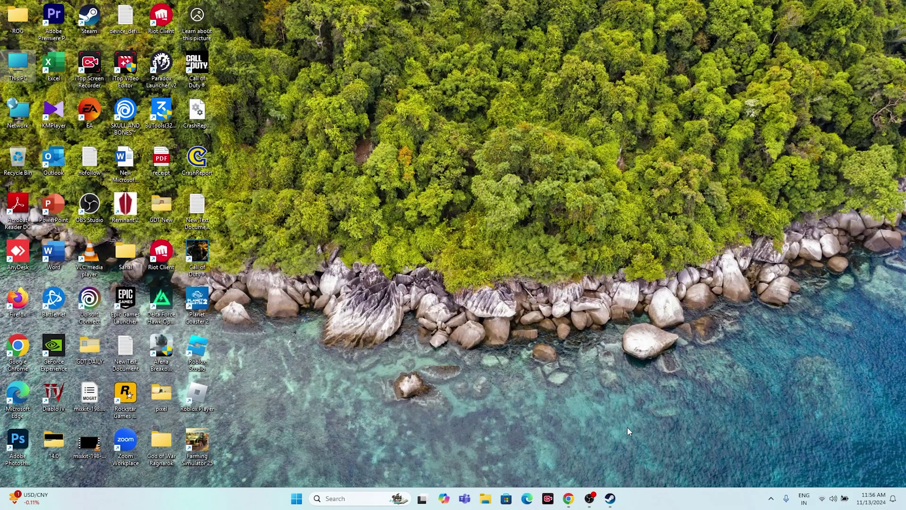
Step: Bring up Steam and, in System Configuration, hide all Microsoft services and apply the service settings, exiting without a restart
click(610, 498)
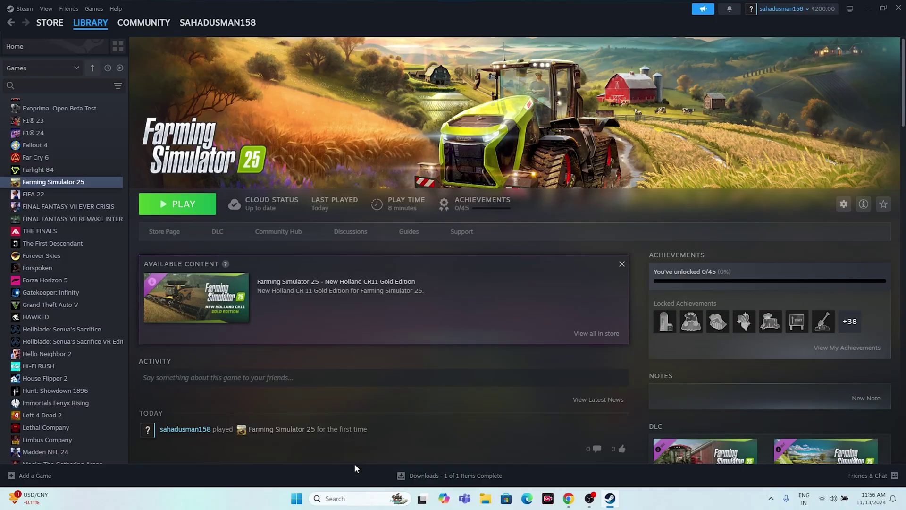
click(337, 498)
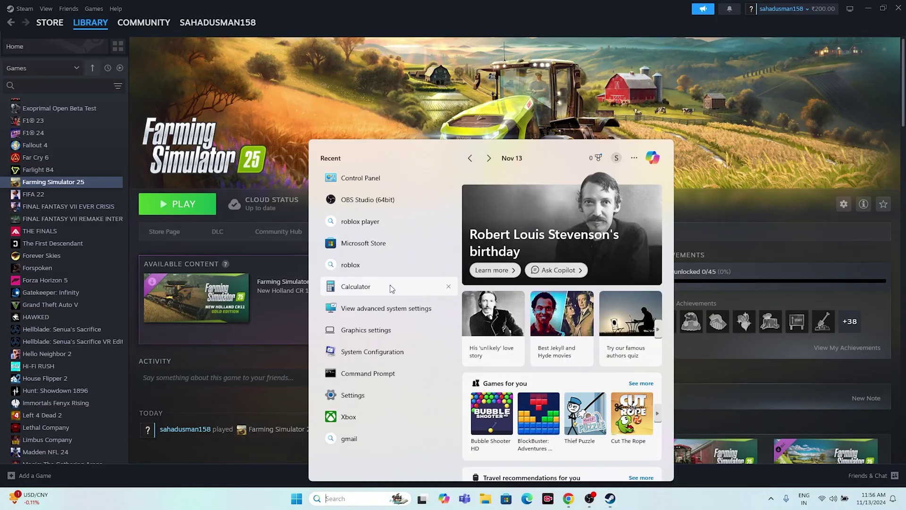
click(386, 349)
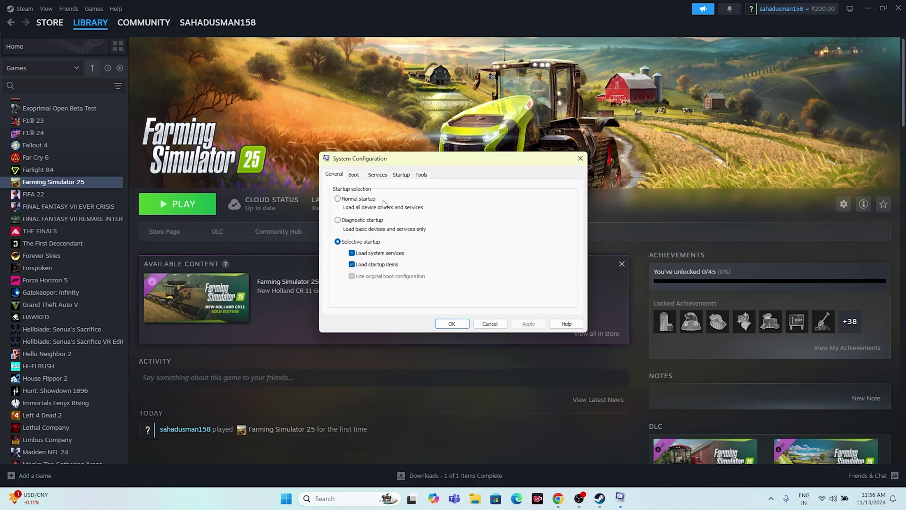
click(382, 175)
click(556, 298)
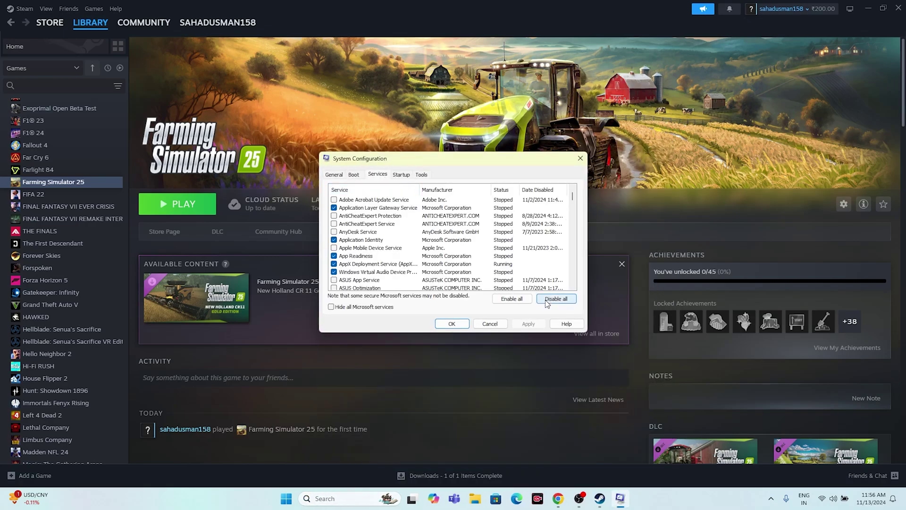
click(331, 307)
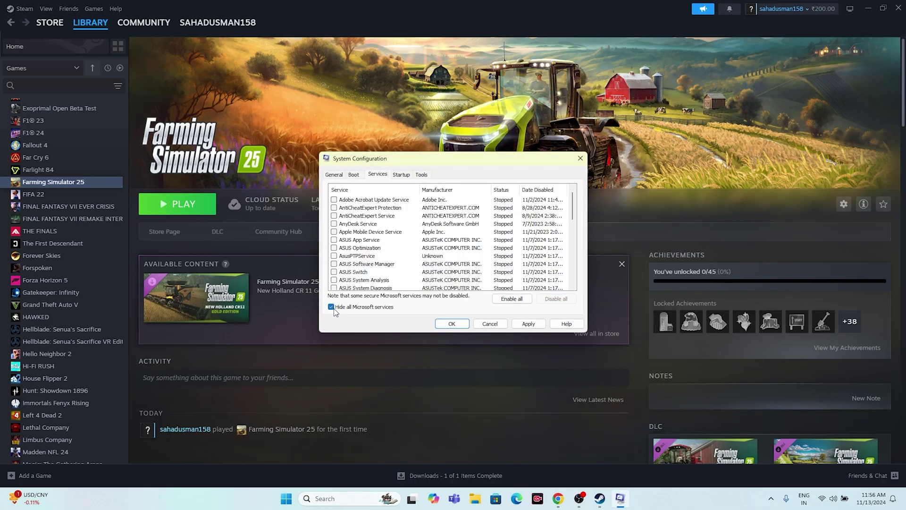
click(528, 324)
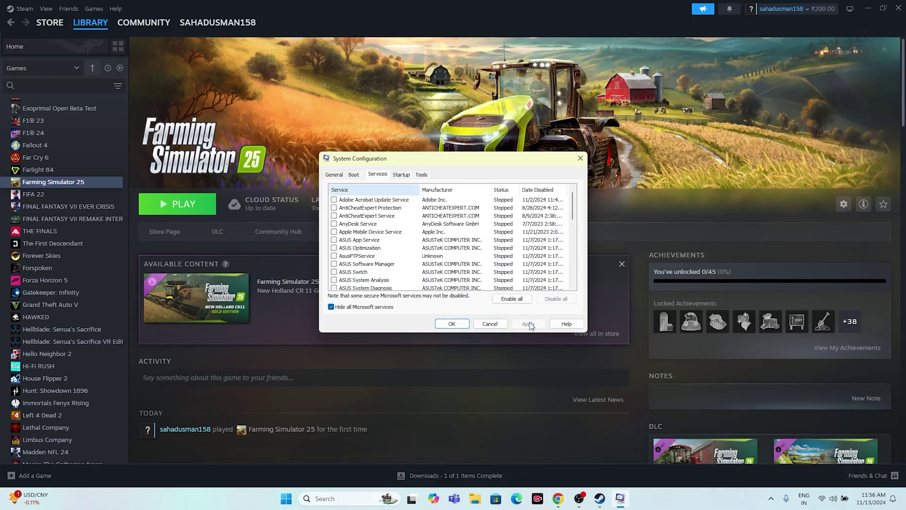
click(452, 324)
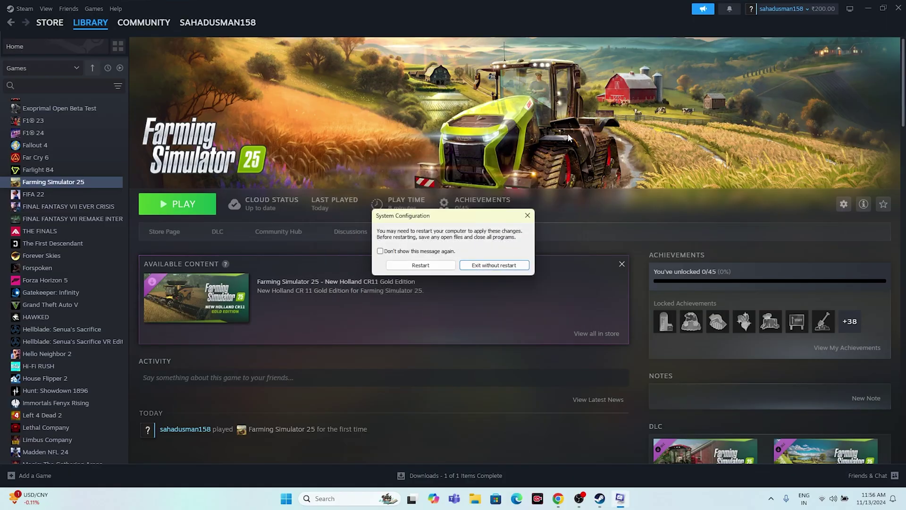
click(491, 267)
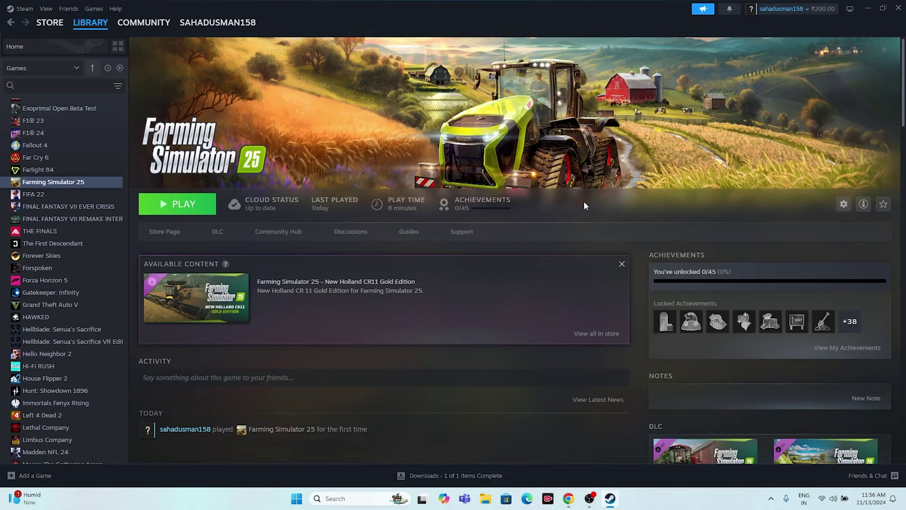
Step: Open the properties of Farming Simulator 25 and turn off the Steam Overlay while in-game
right_click(86, 185)
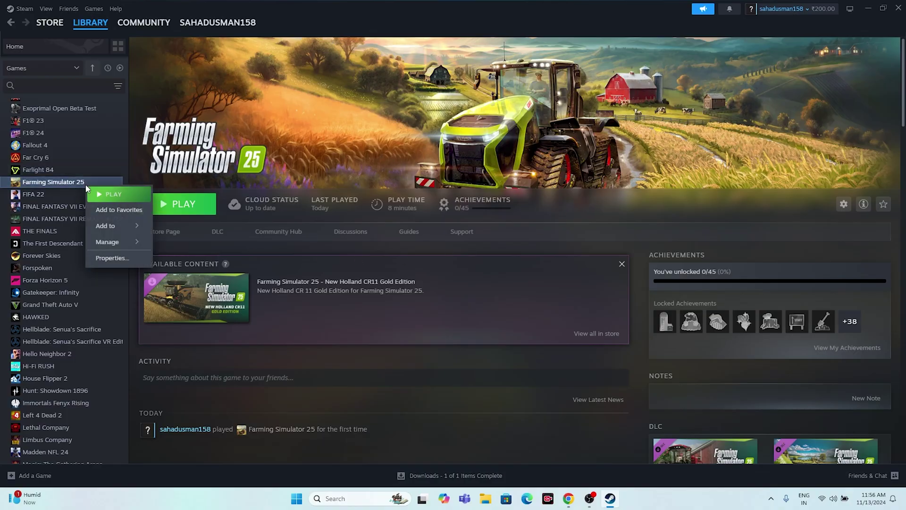
click(113, 258)
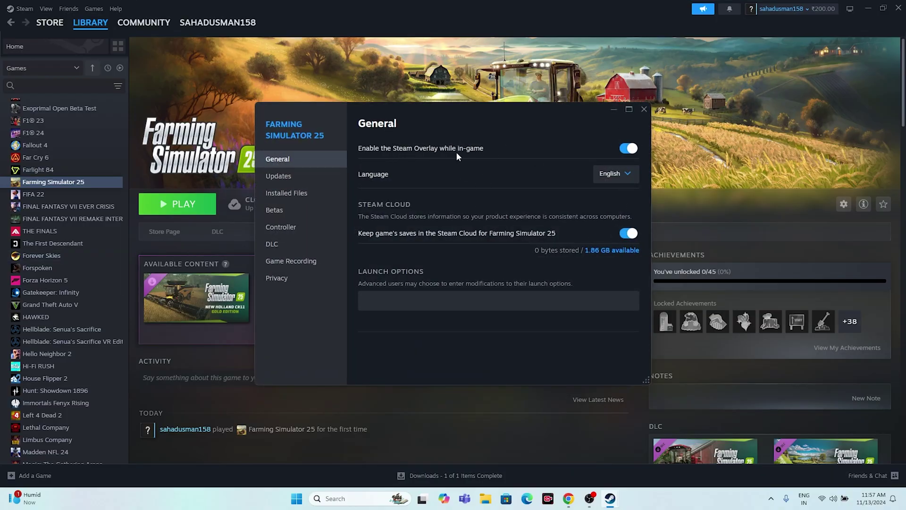
click(626, 149)
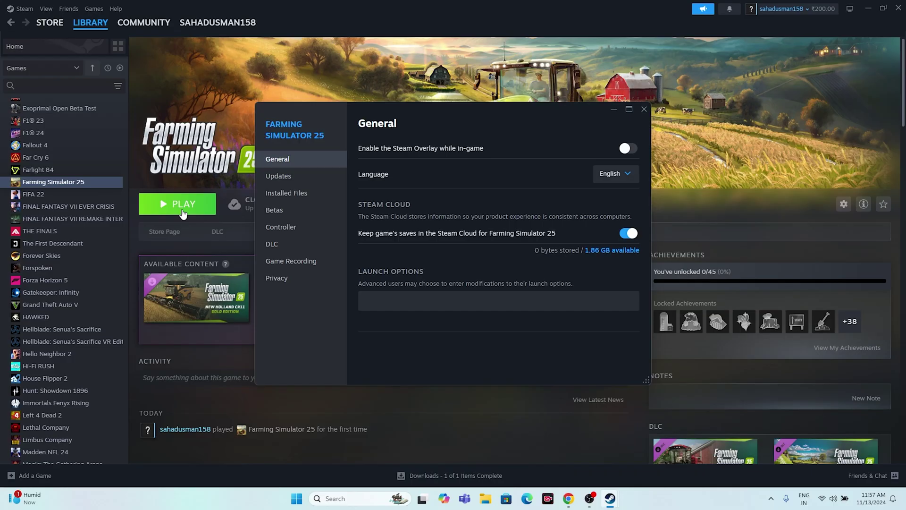
Step: Try DirectX launch options such as -dx11 for Farming Simulator 25, delete the typed text, and close the properties
click(399, 296)
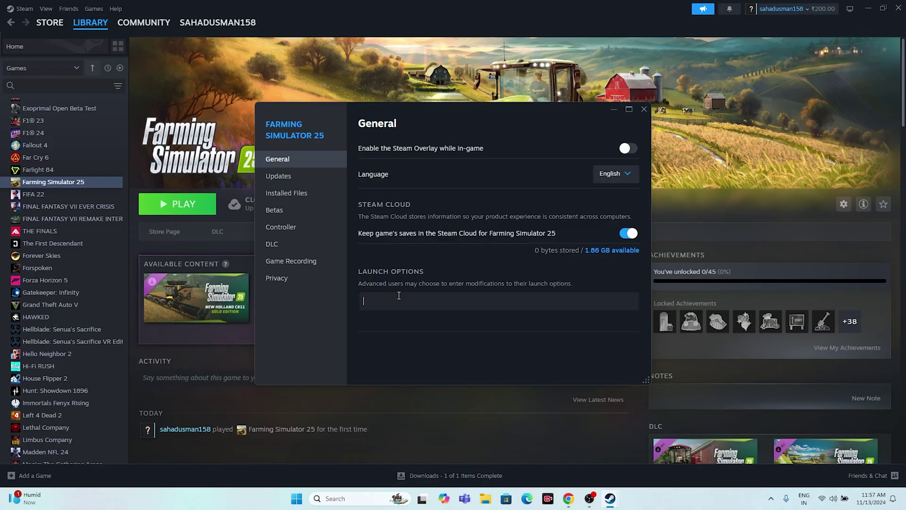
text(-DX)
key(BackSpace)
key(BackSpace)
key(BackSpace)
text(dx11)
key(BackSpace)
key(BackSpace)
key(BackSpace)
key(BackSpace)
text(-dx112)
text(3dll)
key(BackSpace)
key(BackSpace)
key(BackSpace)
key(BackSpace)
key(BackSpace)
key(BackSpace)
click(644, 112)
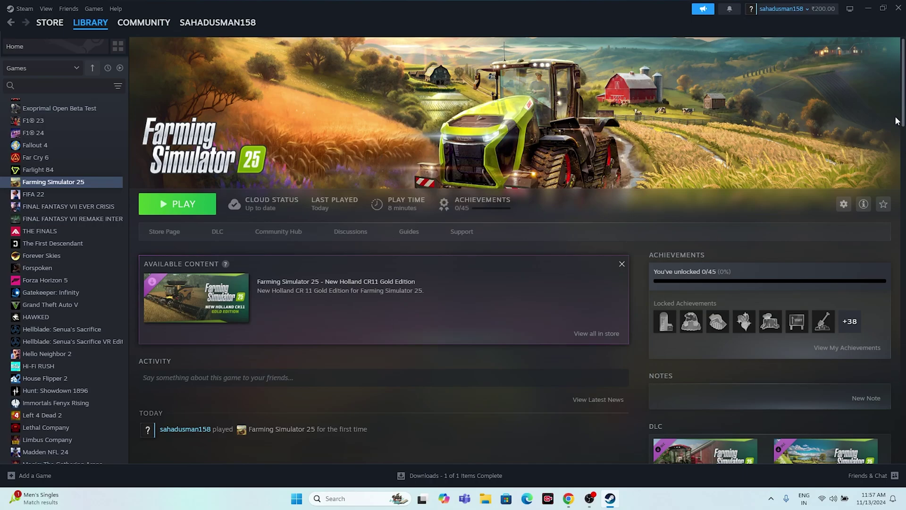
Step: Minimize Steam, examine the running apps and background processes in a maximized Task Manager, and return to Steam
click(866, 10)
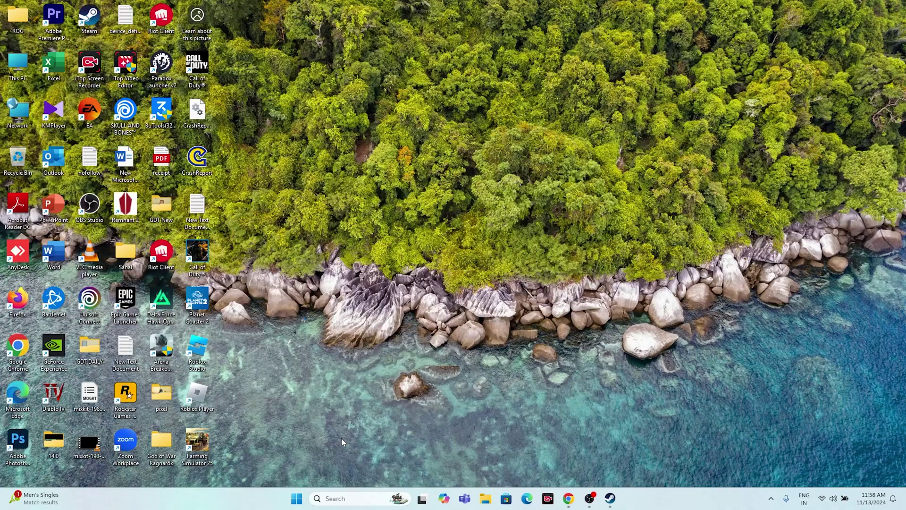
right_click(296, 498)
click(293, 378)
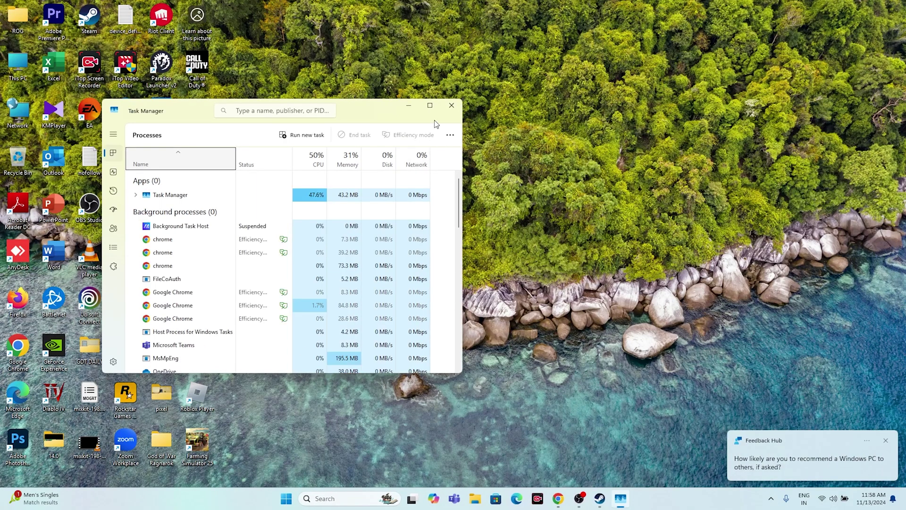
click(435, 111)
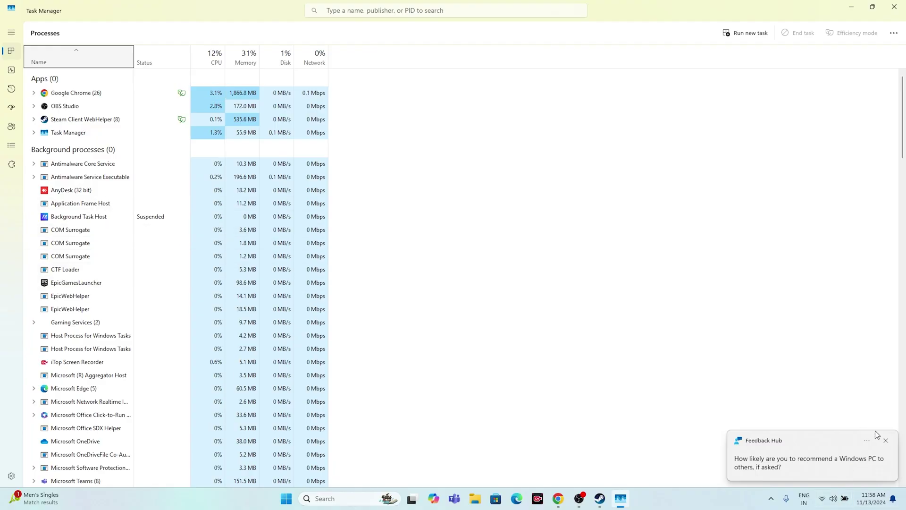
click(885, 442)
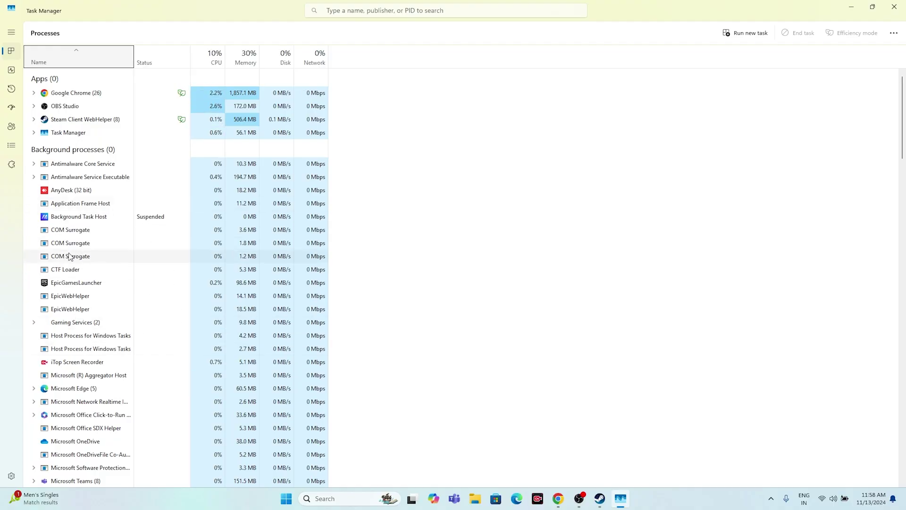
click(893, 7)
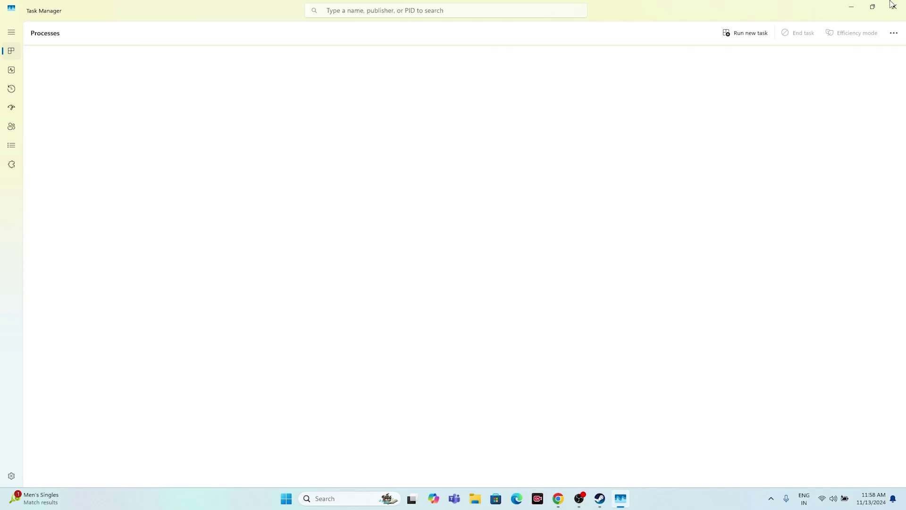
click(608, 497)
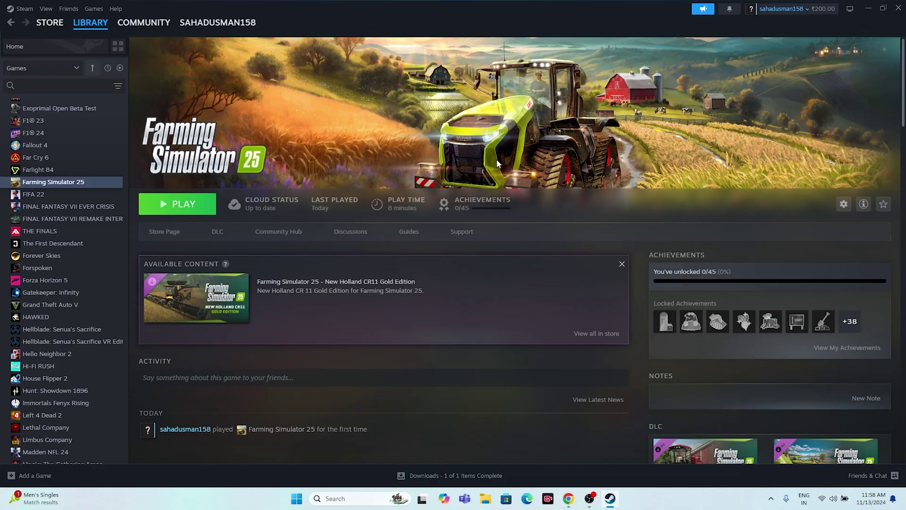
Step: Minimize Steam, open the Windows Graphics settings and look through the custom settings for applications, including the ACMirage.exe entry
click(868, 9)
click(375, 500)
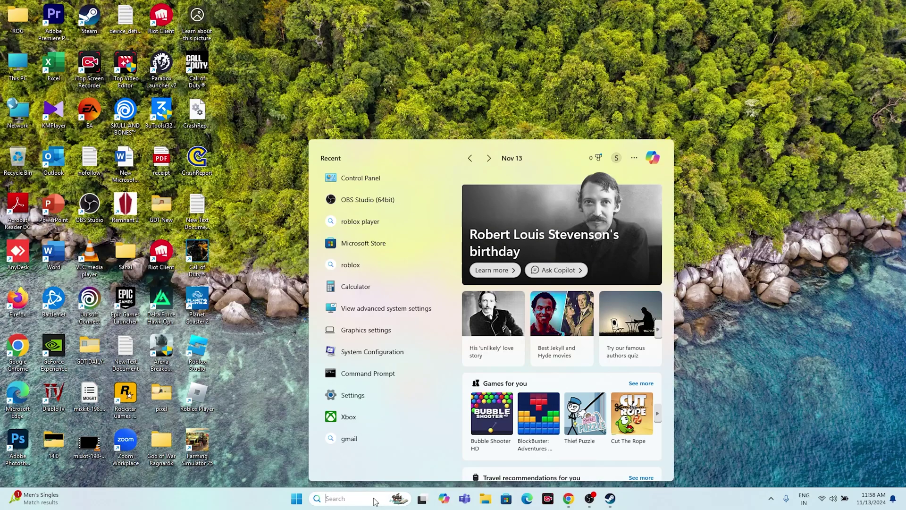
text(GRA)
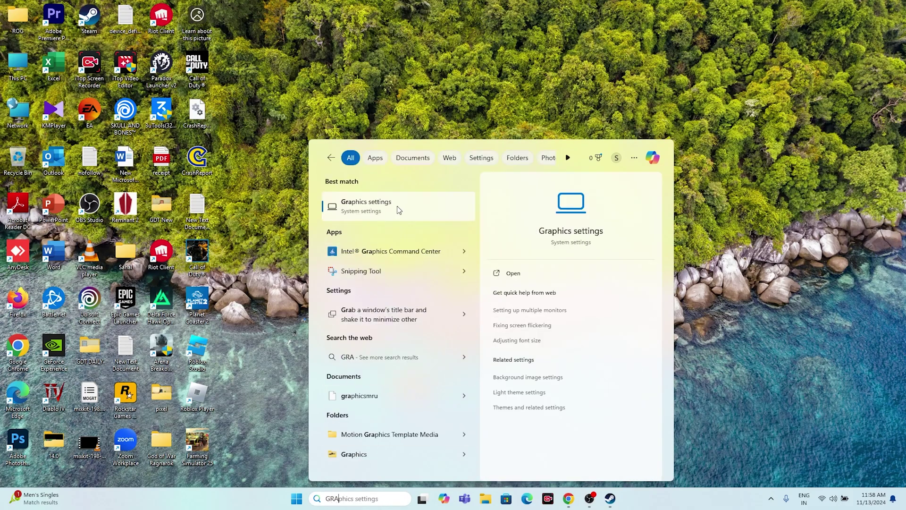
click(387, 196)
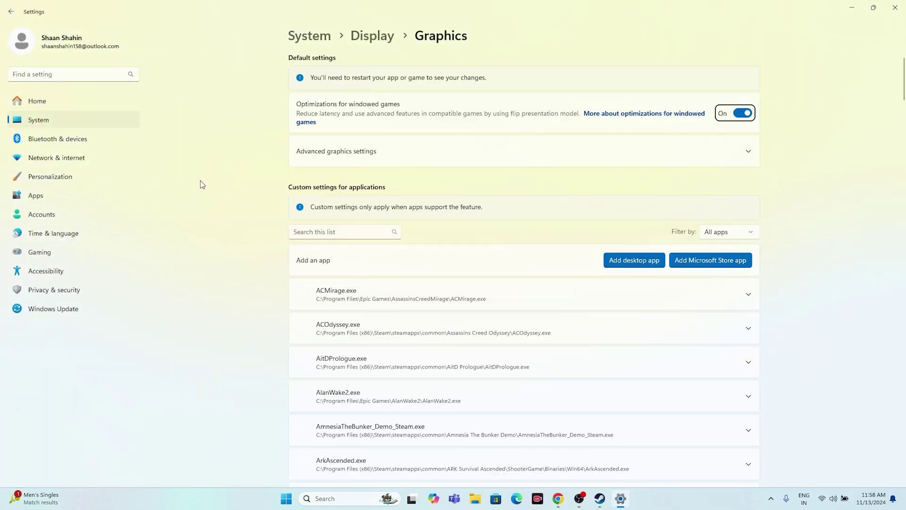
scroll(869, 226, down, 3)
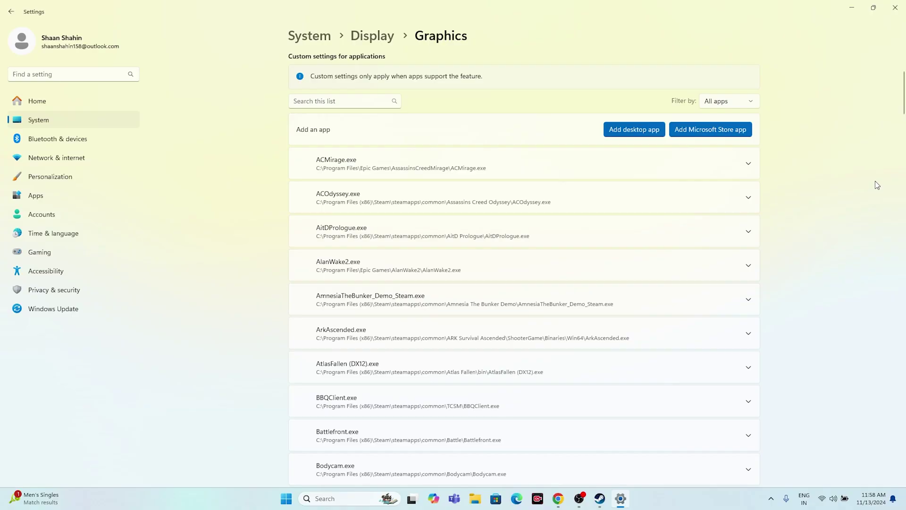
click(708, 168)
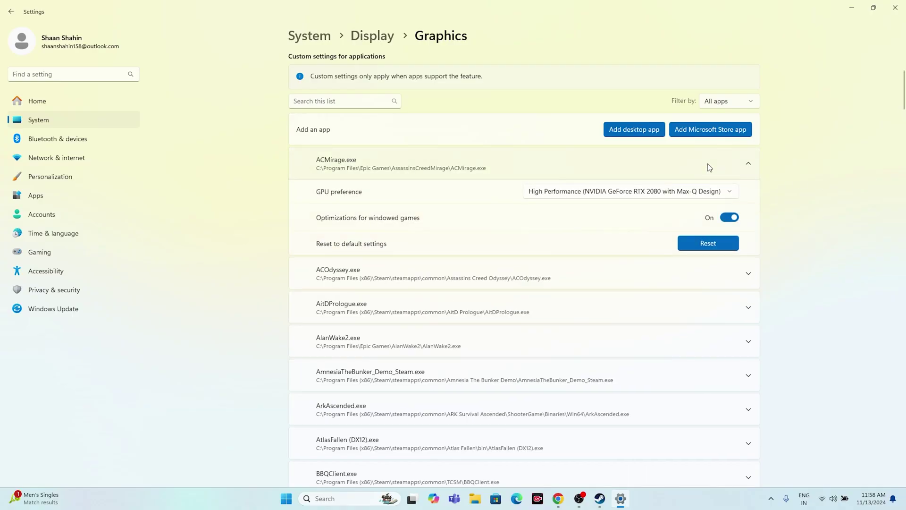
click(709, 167)
scroll(885, 191, down, 9)
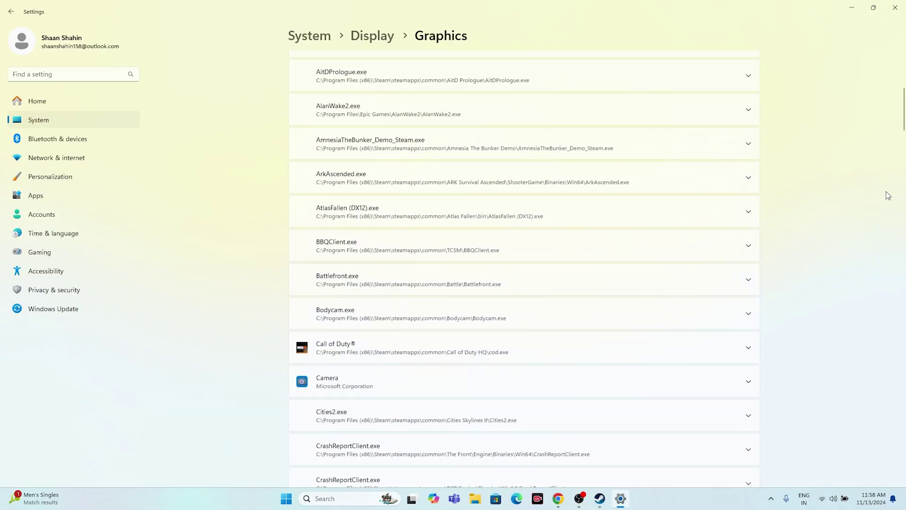
scroll(887, 195, up, 12)
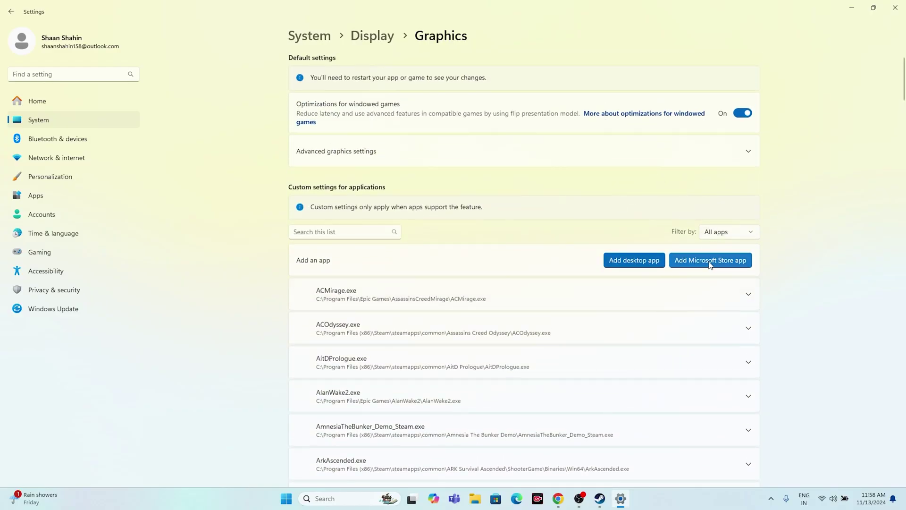
Step: Start adding a desktop app to the graphics list and browse to C:\Program Files (x86)\Steam\steamapps\common
click(642, 267)
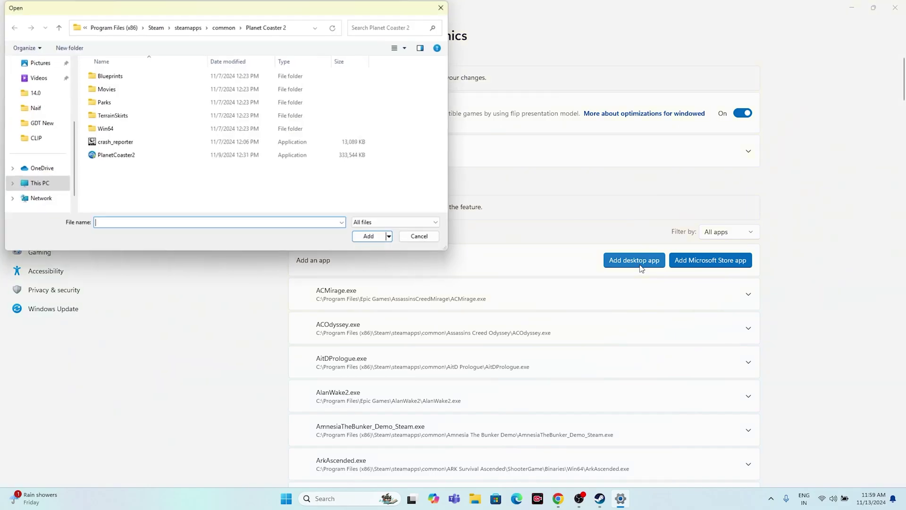
click(37, 187)
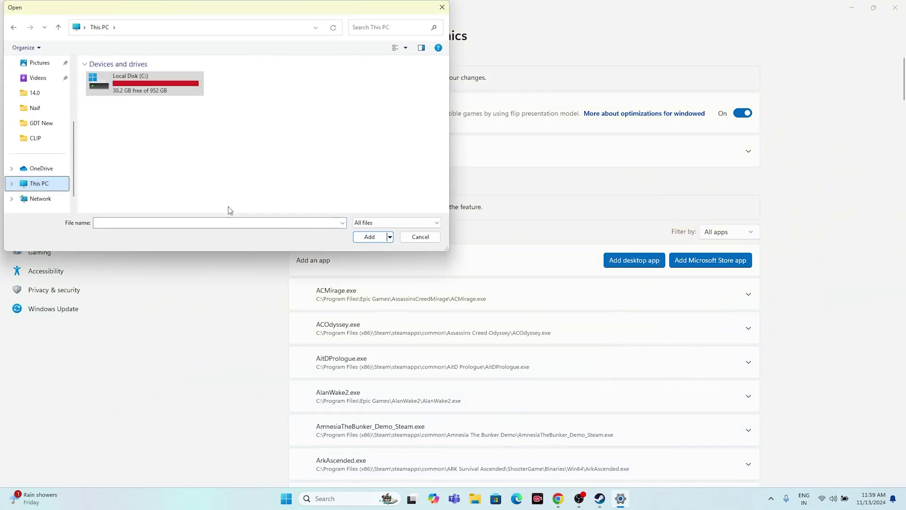
double_click(163, 88)
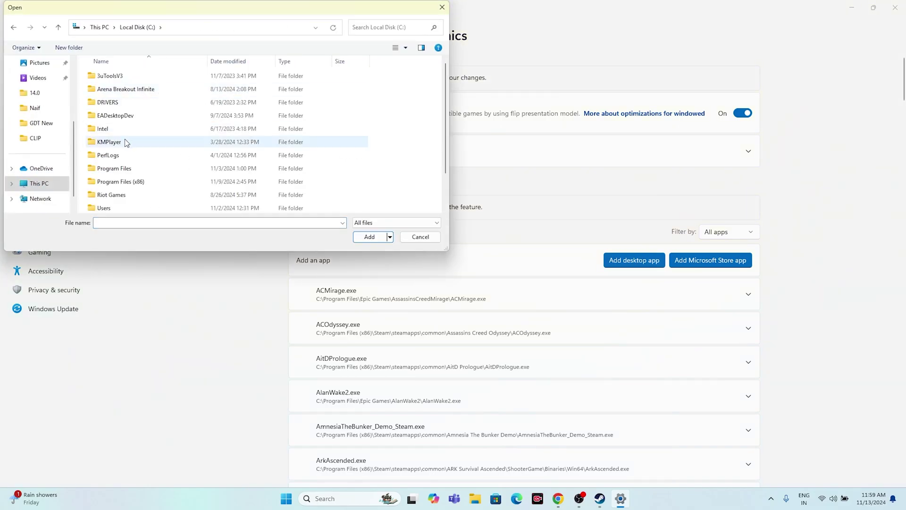
double_click(146, 185)
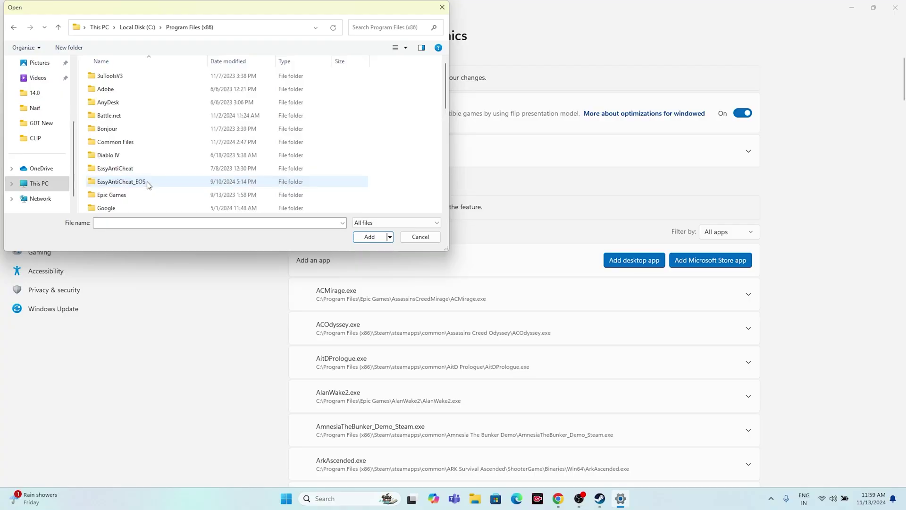
scroll(146, 148, down, 2)
scroll(146, 148, down, 3)
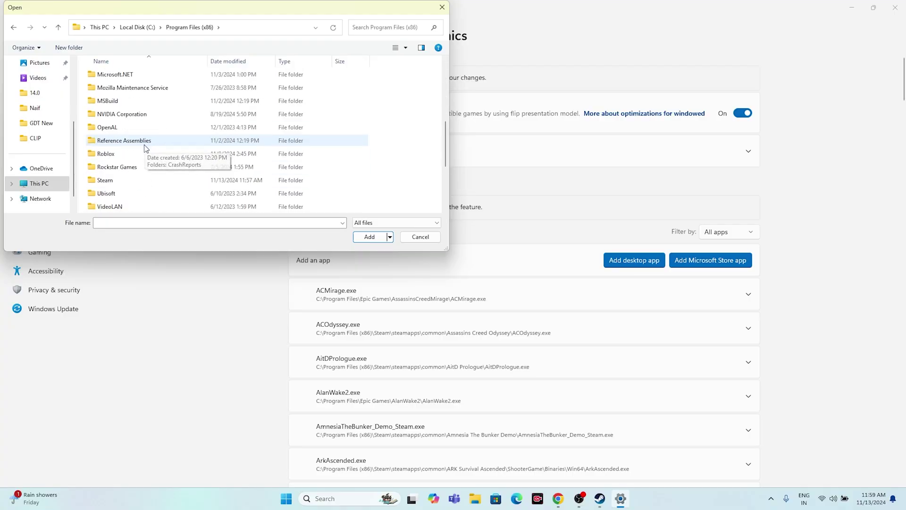
double_click(133, 180)
scroll(133, 136, down, 3)
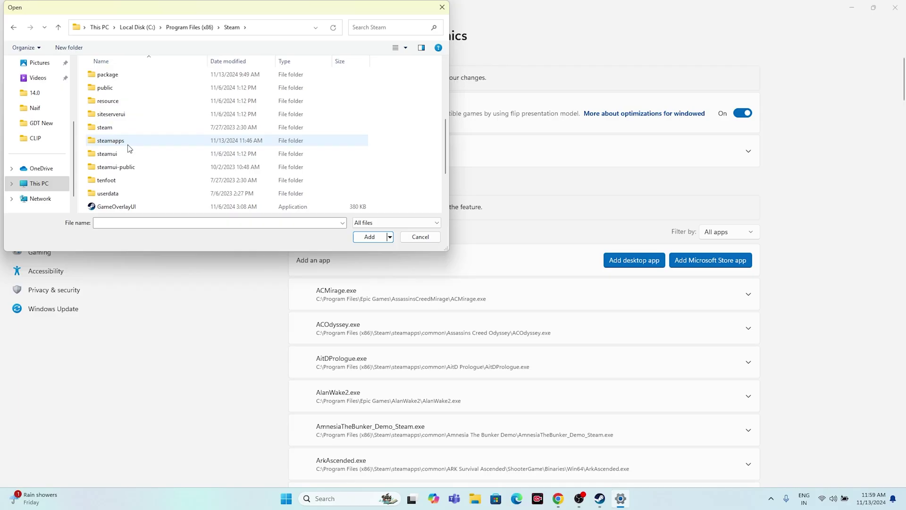
double_click(130, 143)
double_click(124, 77)
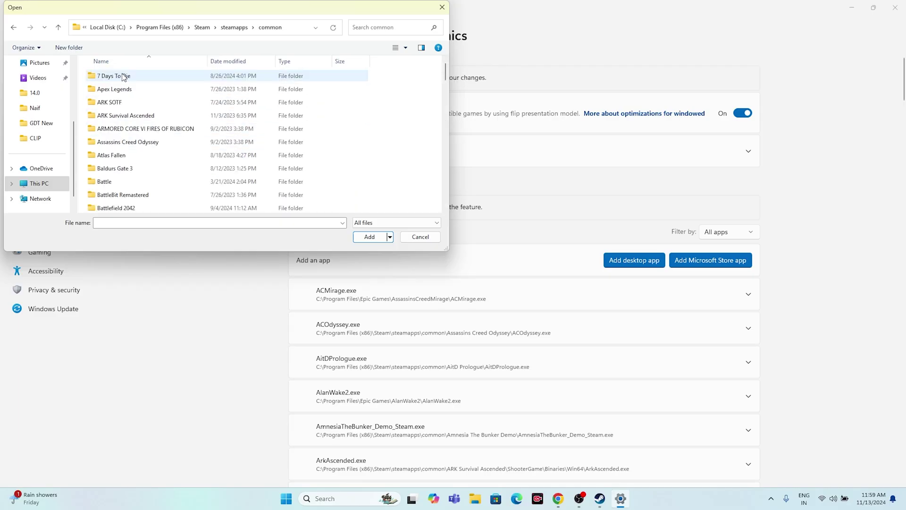
Step: Add the FarmingSimulator2025 application from the Farming Simulator 25 folder to the graphics list
scroll(135, 106, down, 3)
scroll(133, 104, down, 8)
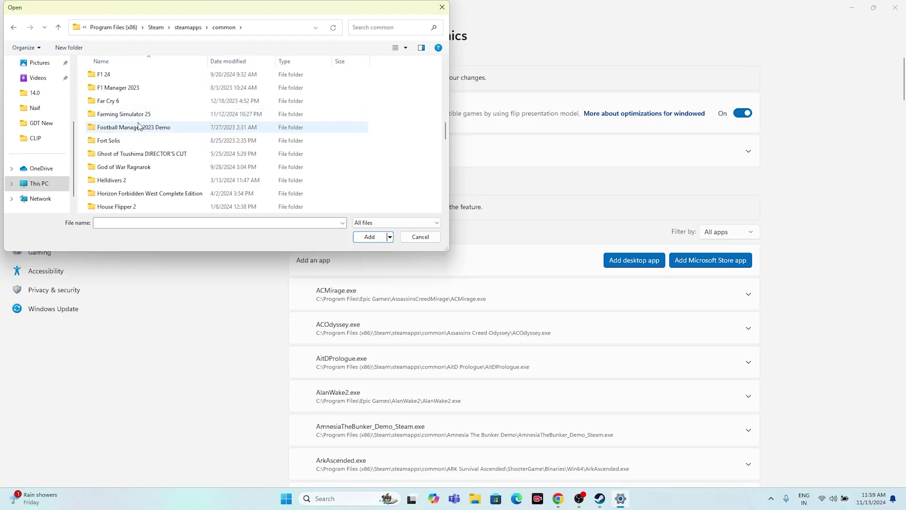
double_click(142, 114)
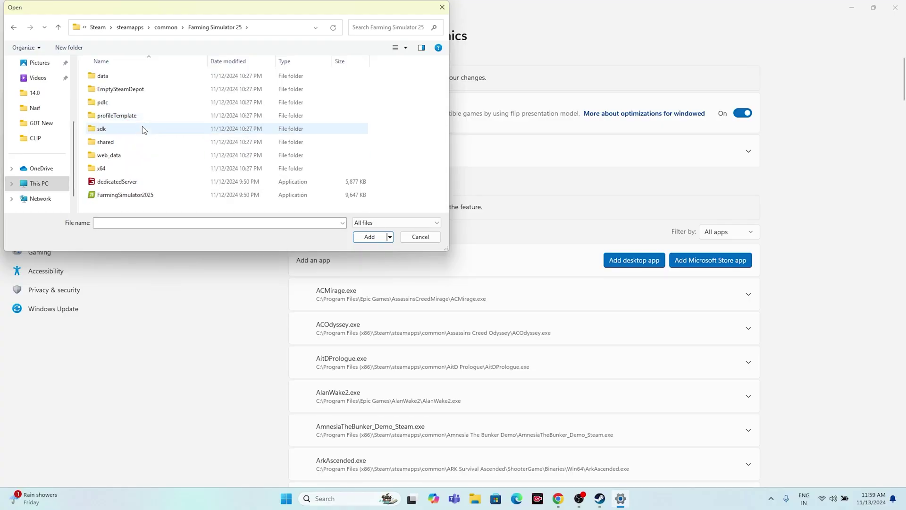
click(128, 196)
click(369, 236)
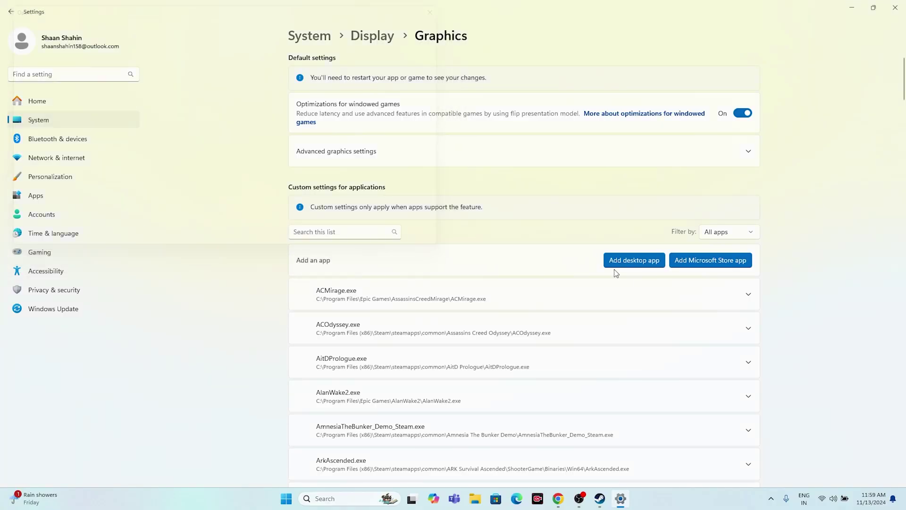
Step: Set the GPU preference of GIANTS Launcher to High Performance (NVIDIA GeForce RTX 2080 with Max-Q Design) and close Settings
scroll(820, 240, down, 3)
scroll(820, 237, down, 12)
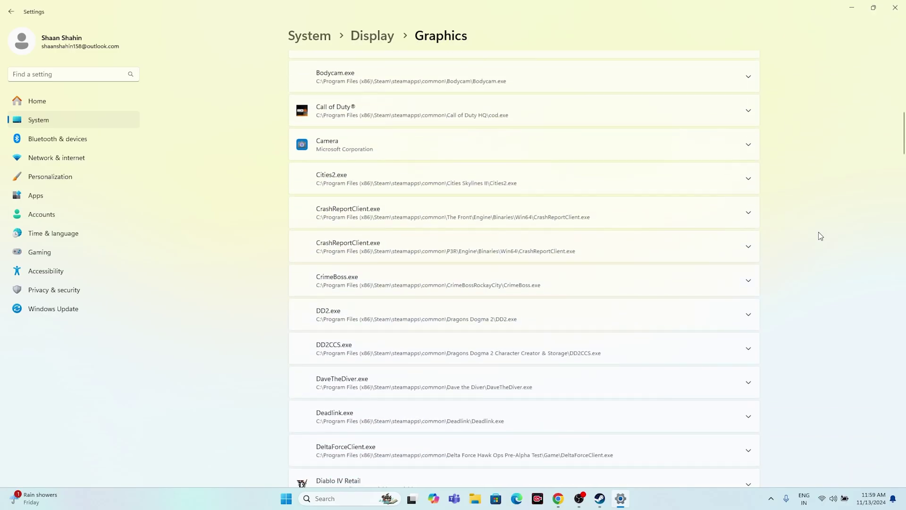
scroll(821, 236, down, 4)
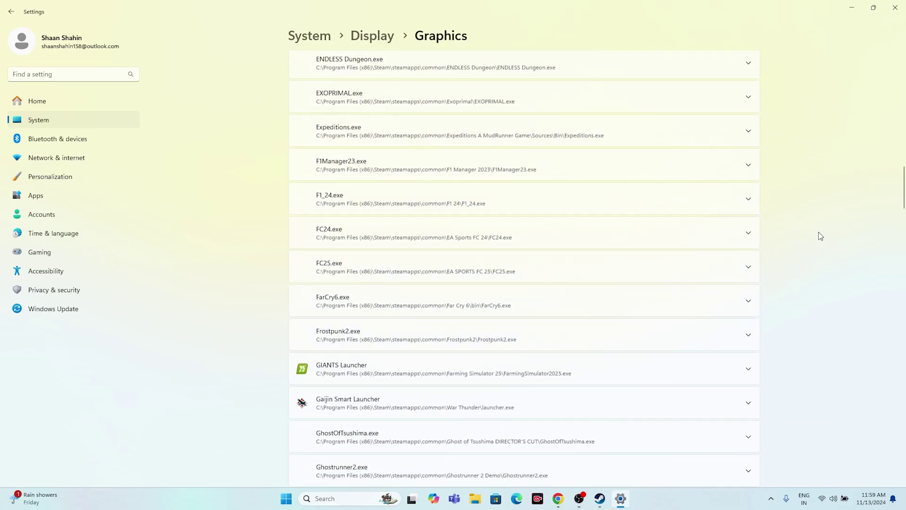
scroll(613, 288, down, 1)
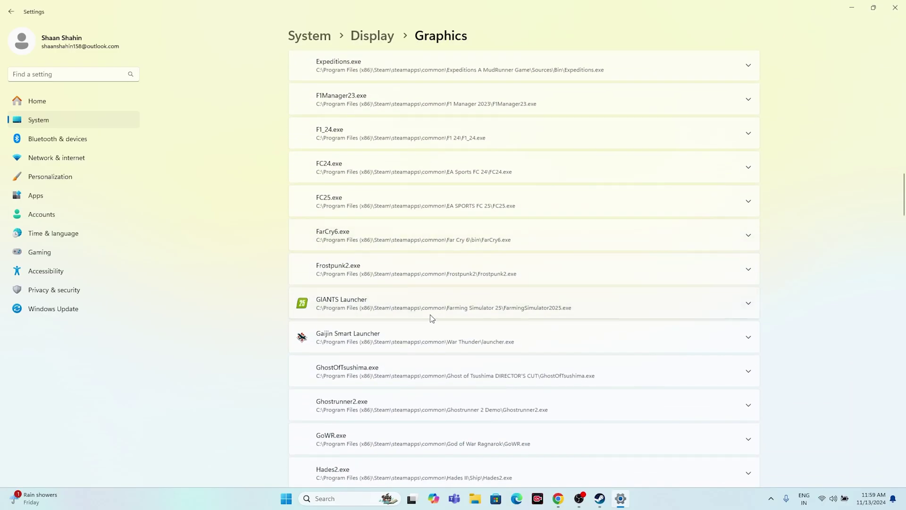
click(503, 300)
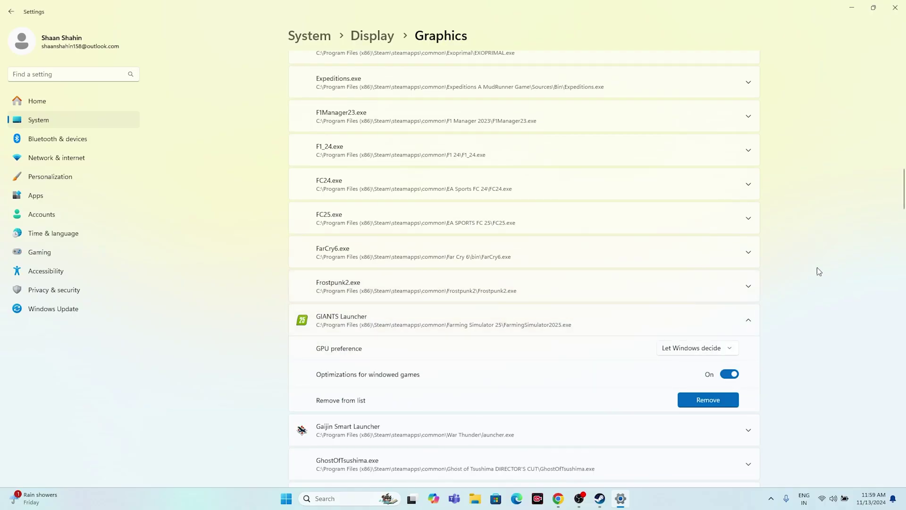
scroll(817, 267, down, 1)
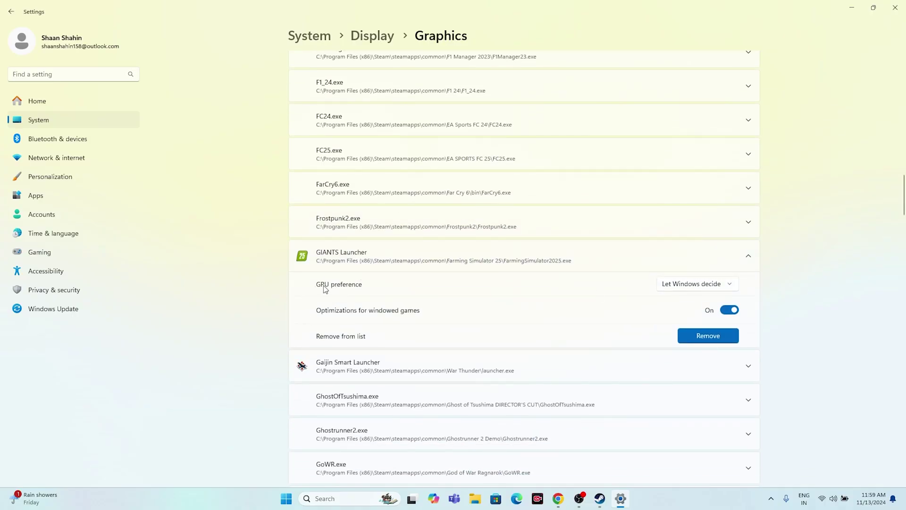
click(686, 289)
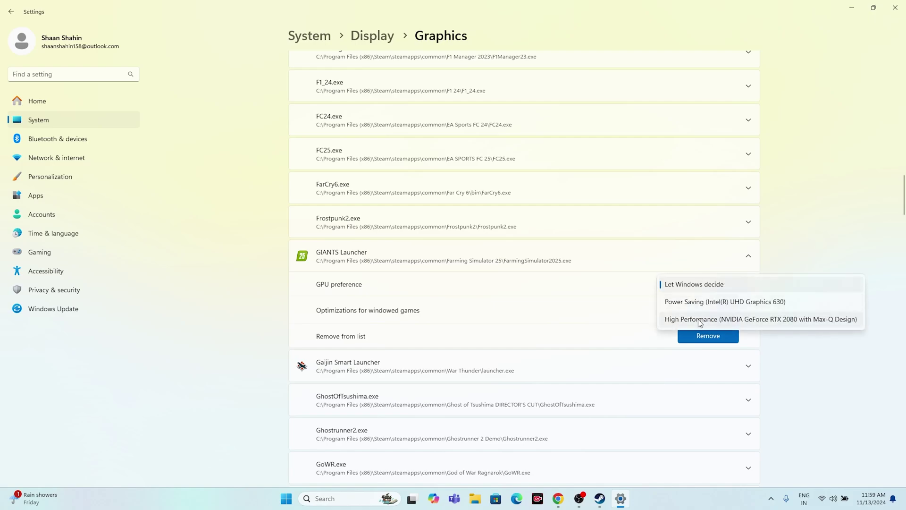
click(787, 321)
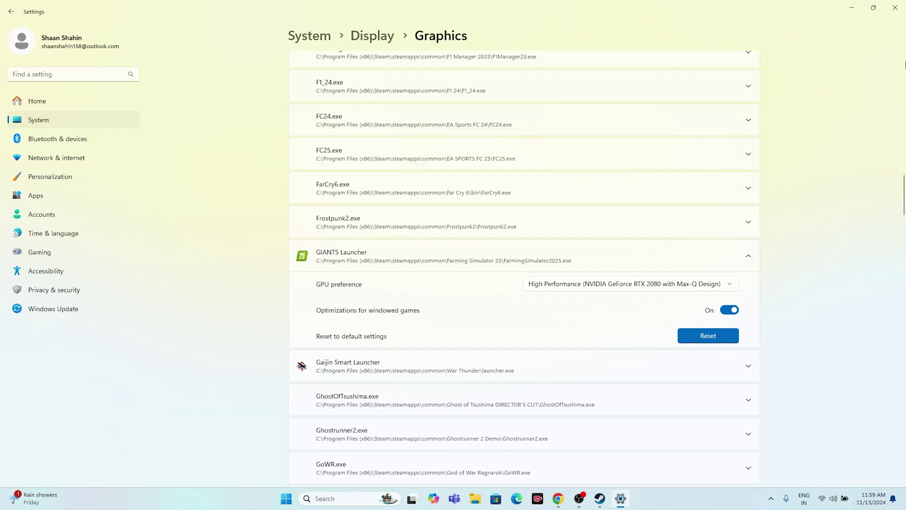
click(896, 8)
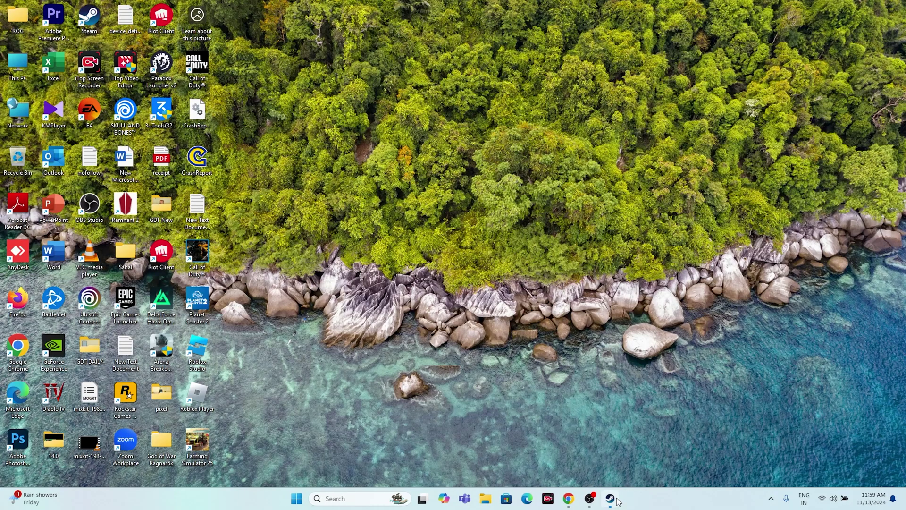
Step: Bring up Steam, then open the Virtual Memory settings through the advanced performance options of the Windows advanced system settings
click(610, 498)
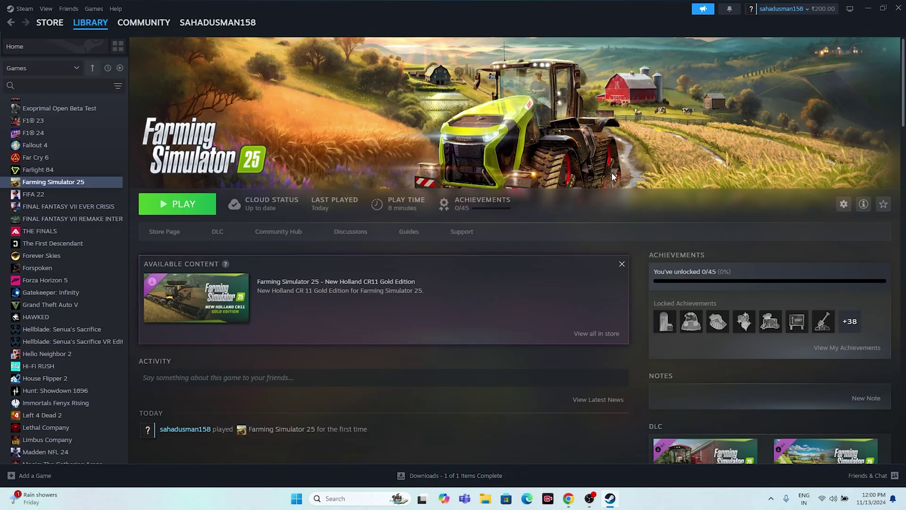
click(355, 499)
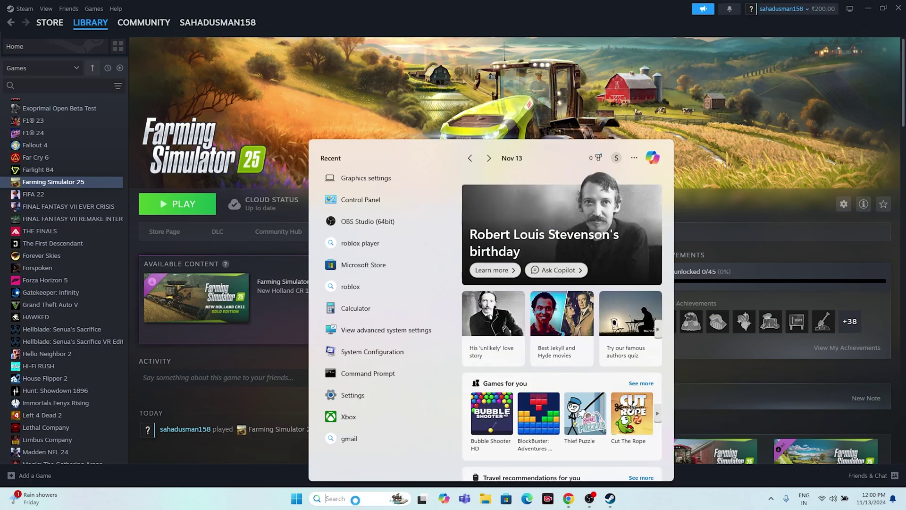
text(VIEW)
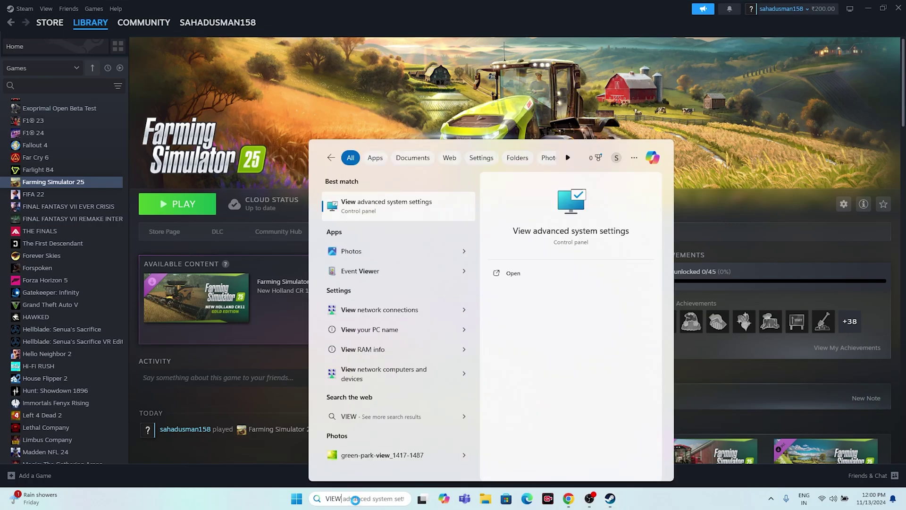
click(410, 207)
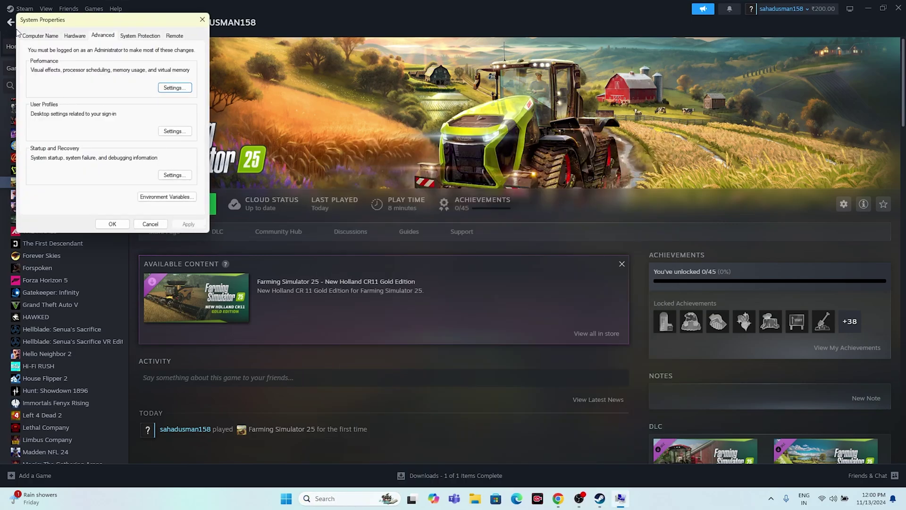
click(182, 89)
click(87, 73)
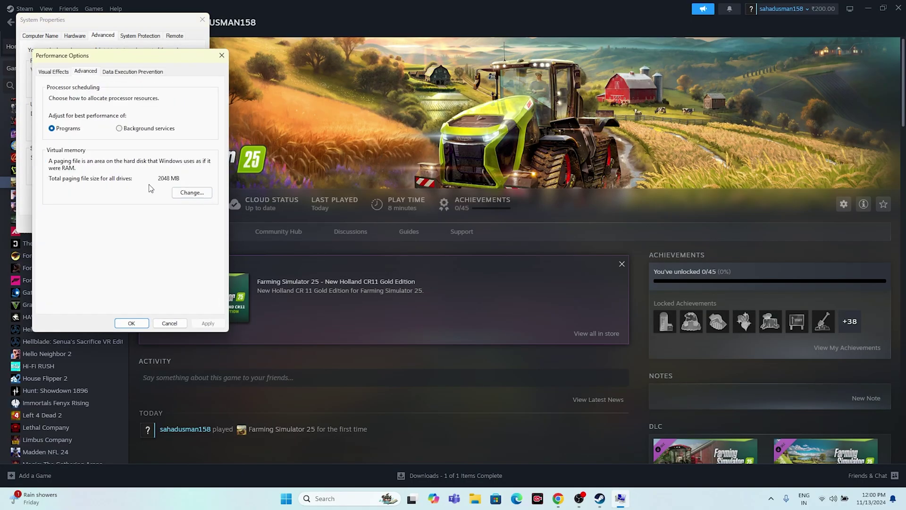
click(187, 193)
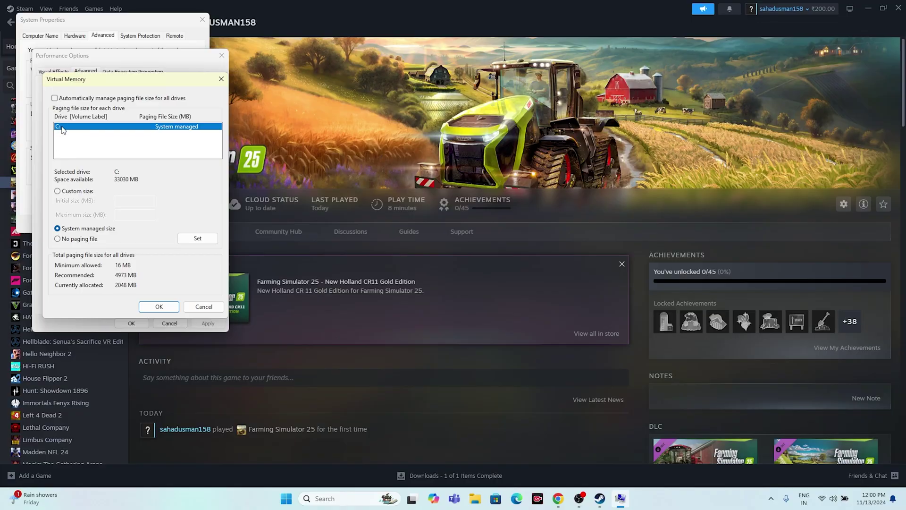
Step: Choose a custom paging file size for drive C: and open Calculator alongside the Virtual Memory settings
click(57, 192)
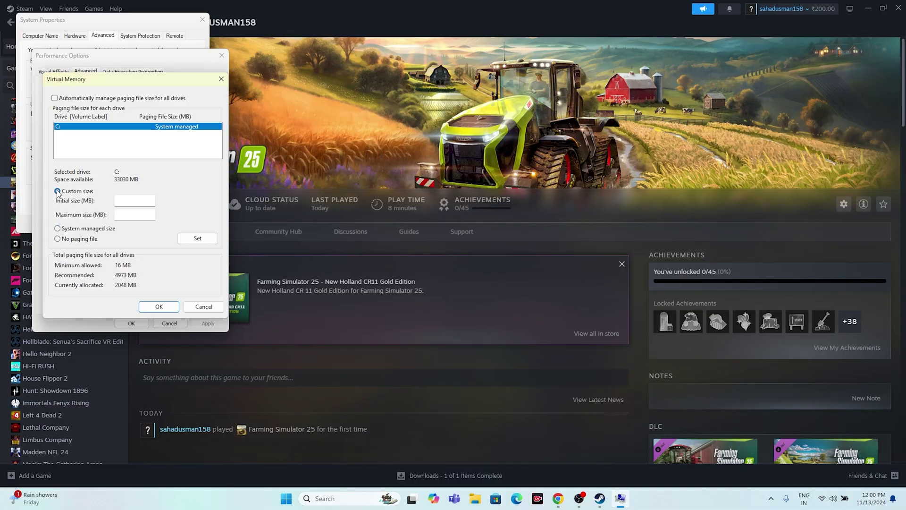
click(135, 201)
click(119, 214)
click(331, 498)
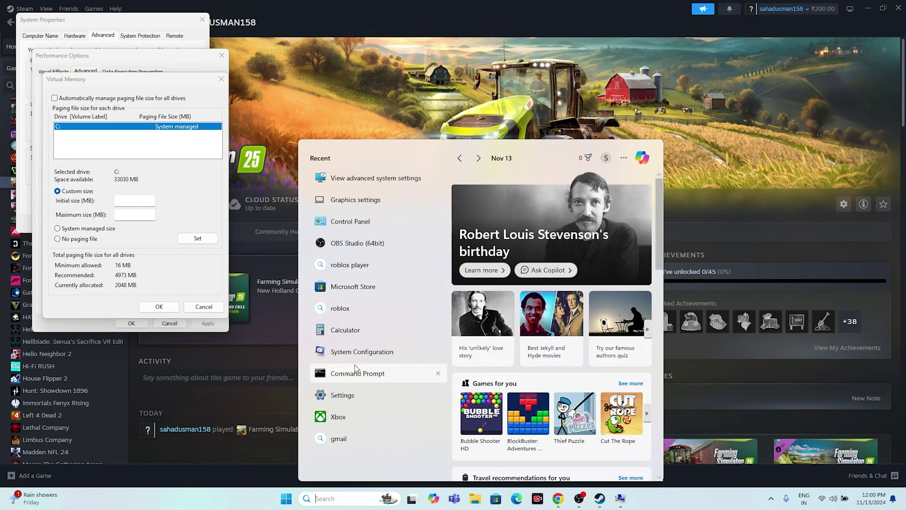
click(362, 330)
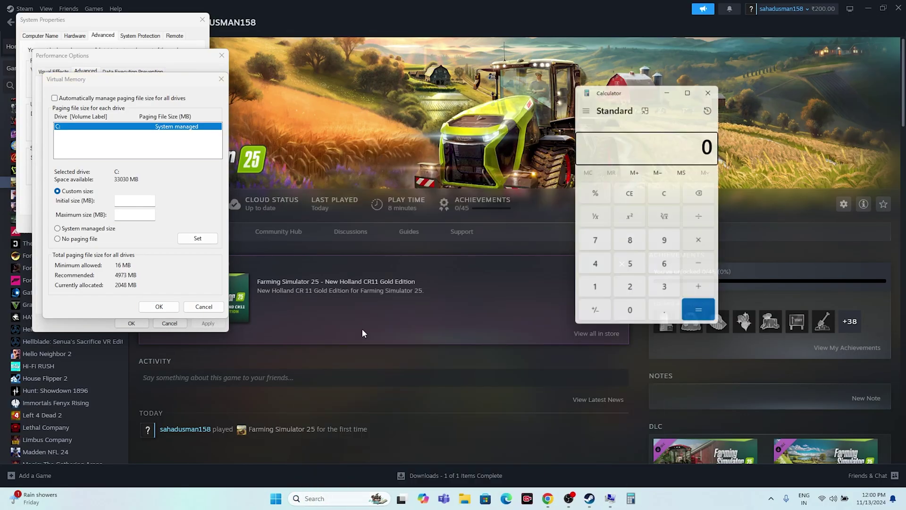
click(127, 201)
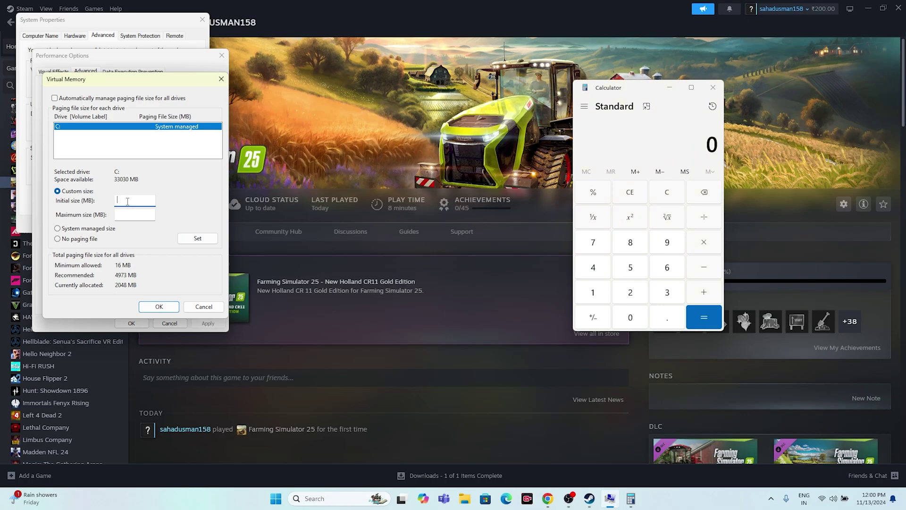
Step: Calculate 32 × 1024 in Calculator to convert the RAM size from gigabytes to megabytes
click(667, 295)
click(633, 294)
click(693, 244)
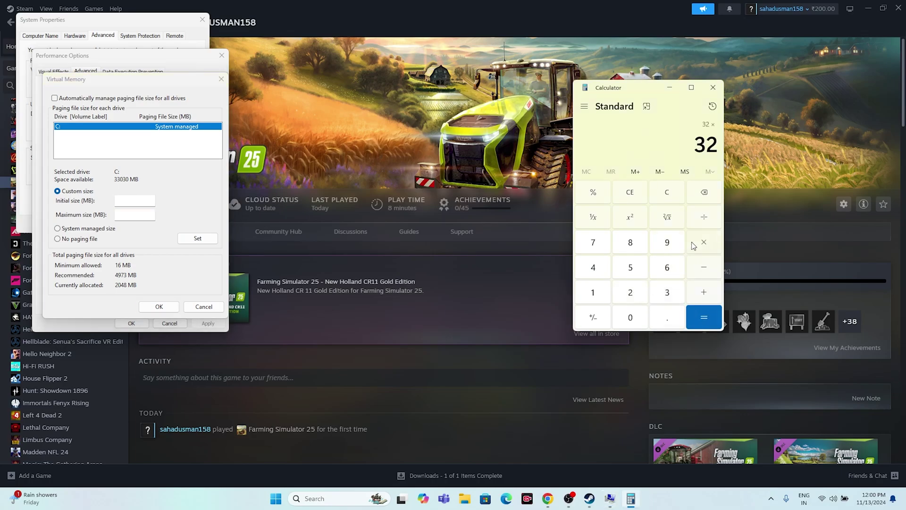
click(604, 296)
click(628, 318)
click(630, 295)
click(600, 274)
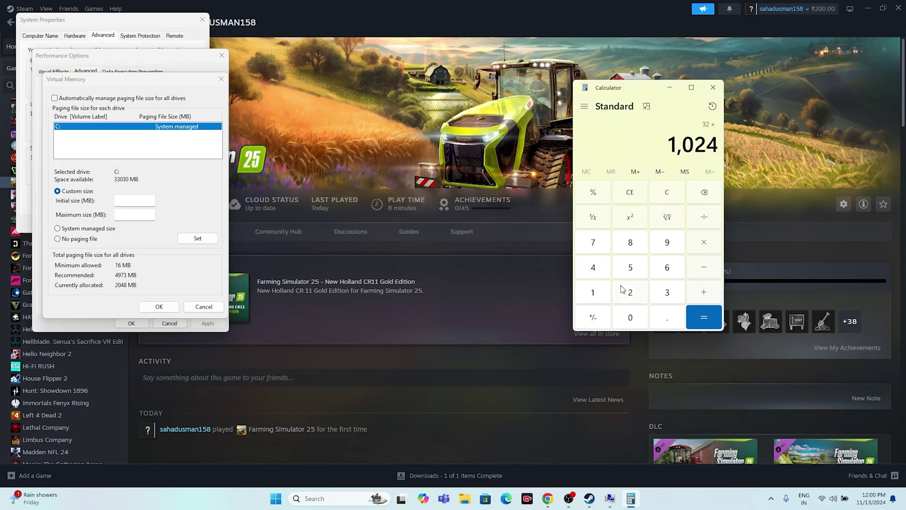
click(698, 316)
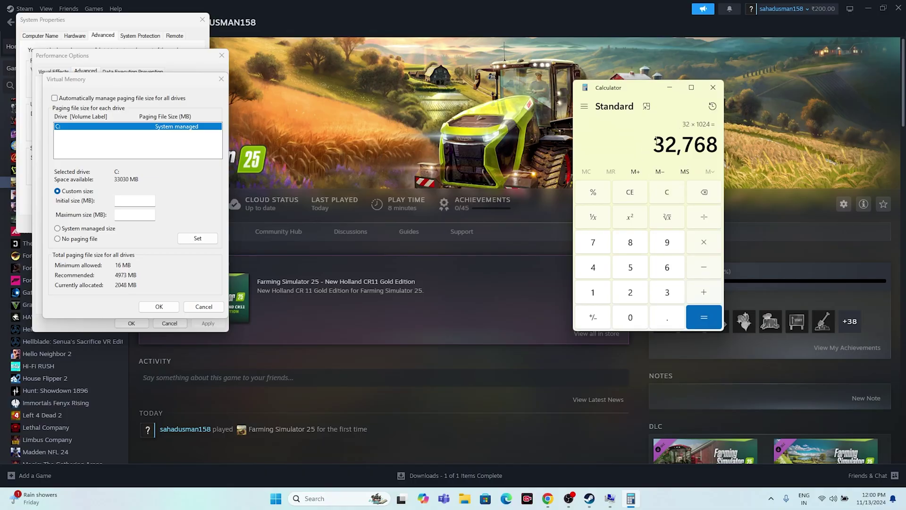
drag(655, 140, 716, 144)
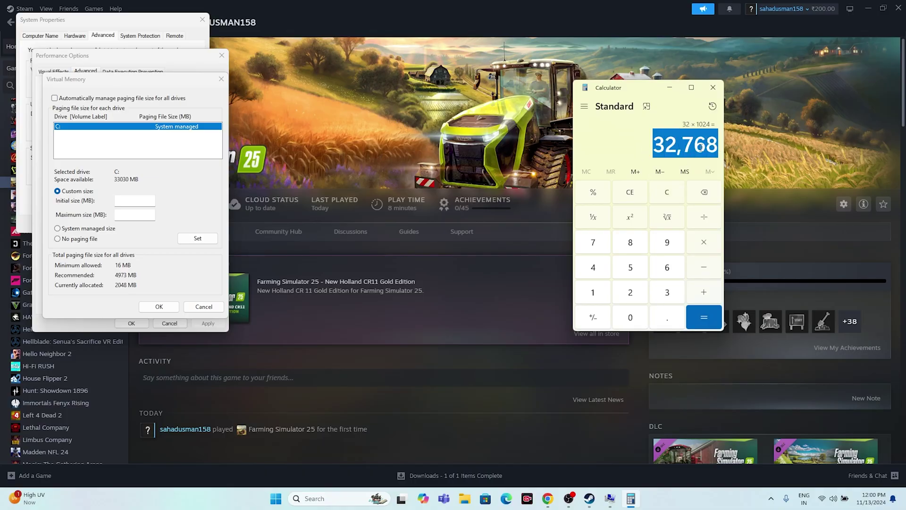
click(700, 147)
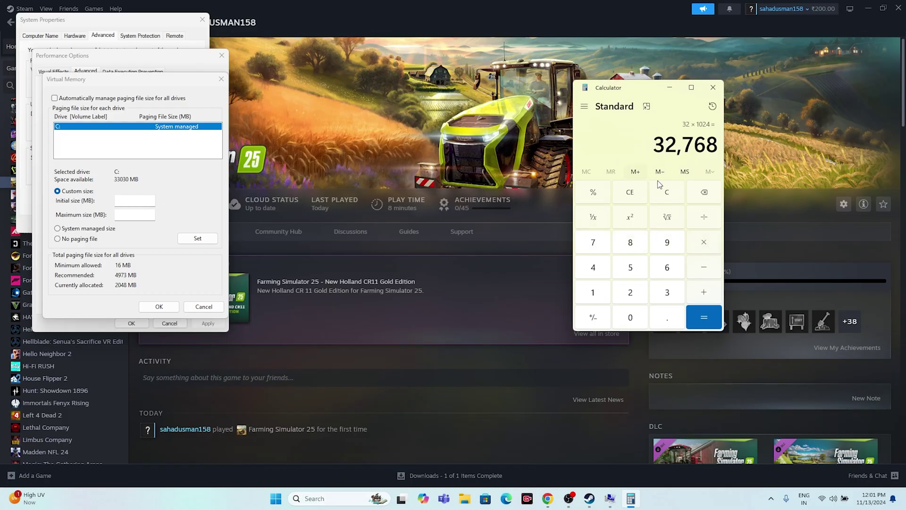
Step: Multiply the calculated RAM size by 1.5 and copy the result, 49,152 MB, into the initial paging file size
click(702, 242)
click(603, 295)
click(659, 321)
click(631, 267)
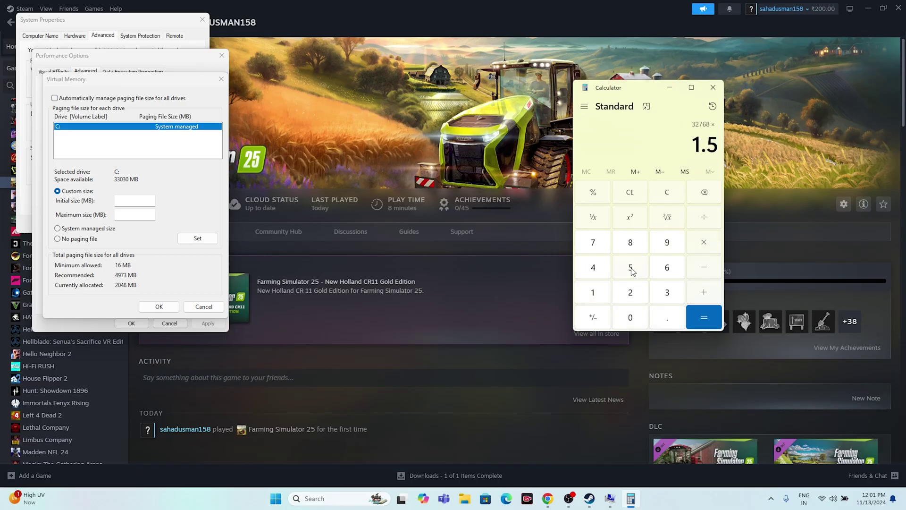
click(710, 317)
drag(660, 144, 716, 150)
right_click(713, 146)
click(722, 154)
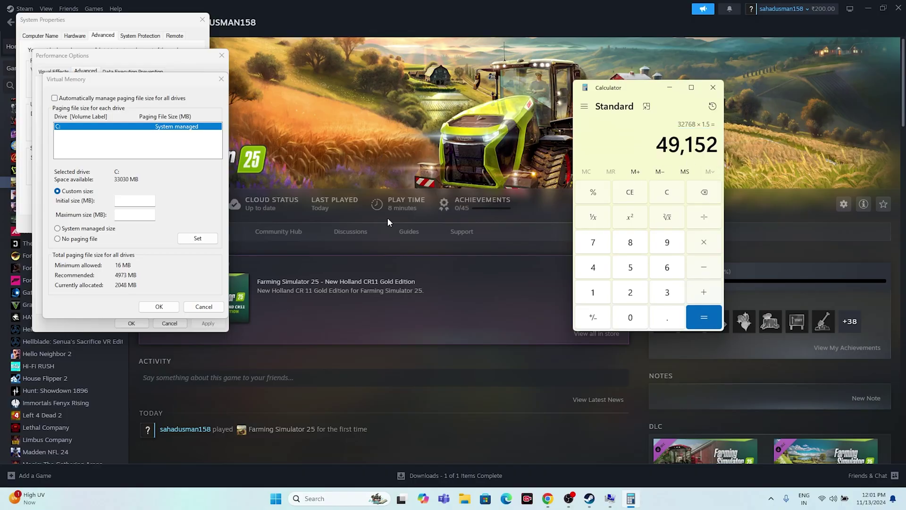
right_click(143, 204)
click(167, 243)
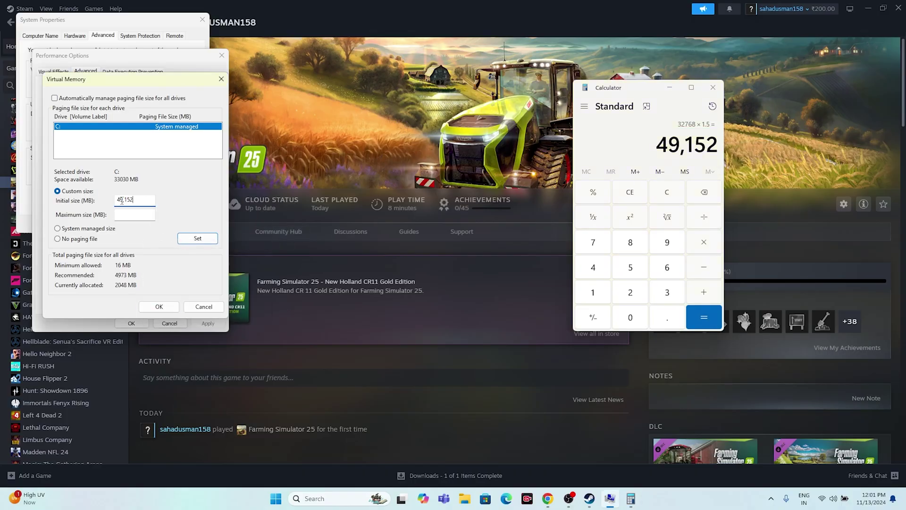
key(Tab)
Step: Clear Calculator and compute 32 × 1024 again for the maximum paging file size
click(647, 190)
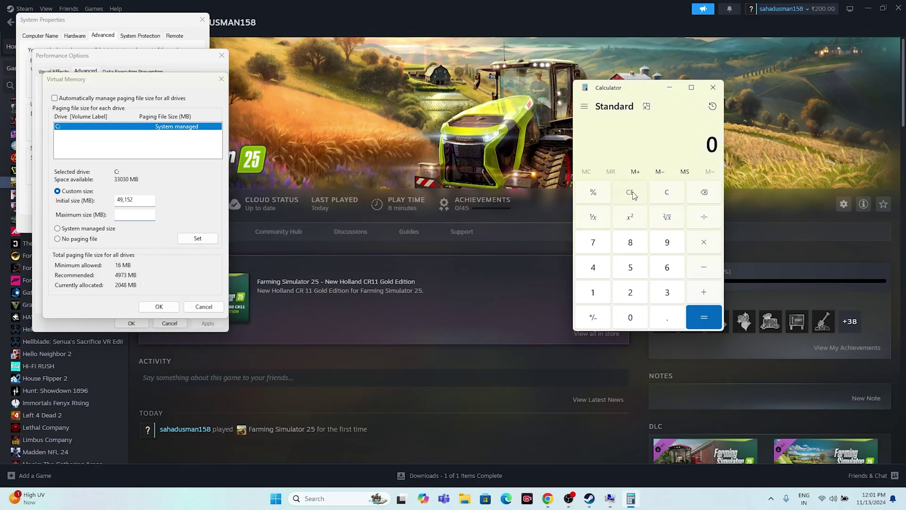
click(667, 293)
click(630, 291)
click(704, 242)
click(593, 292)
click(630, 317)
click(630, 292)
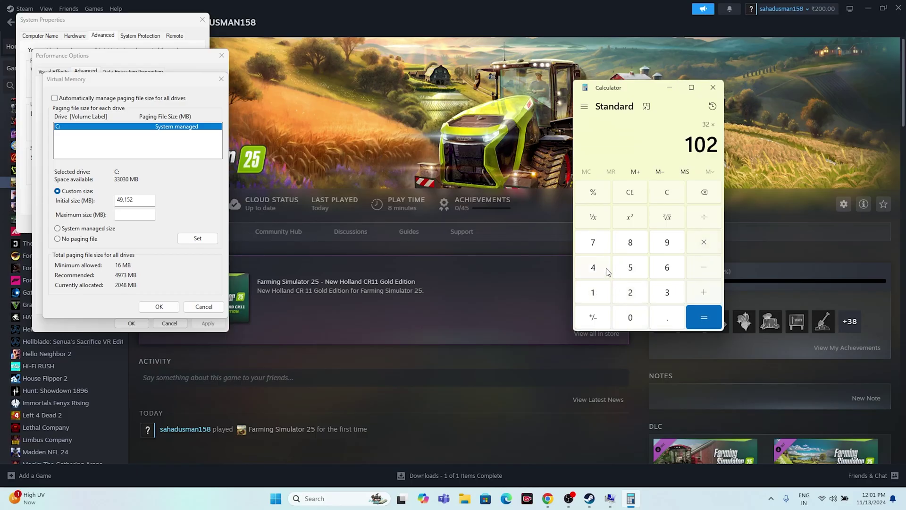
click(593, 267)
click(703, 317)
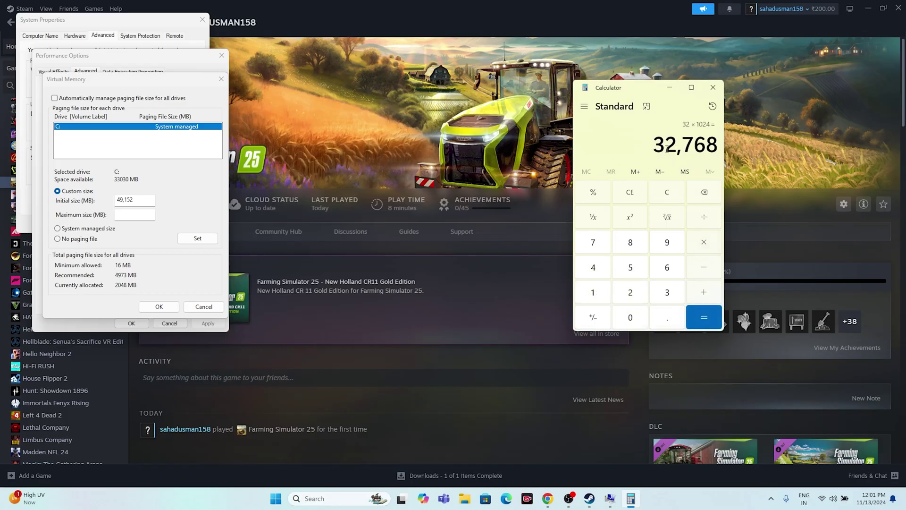
click(104, 218)
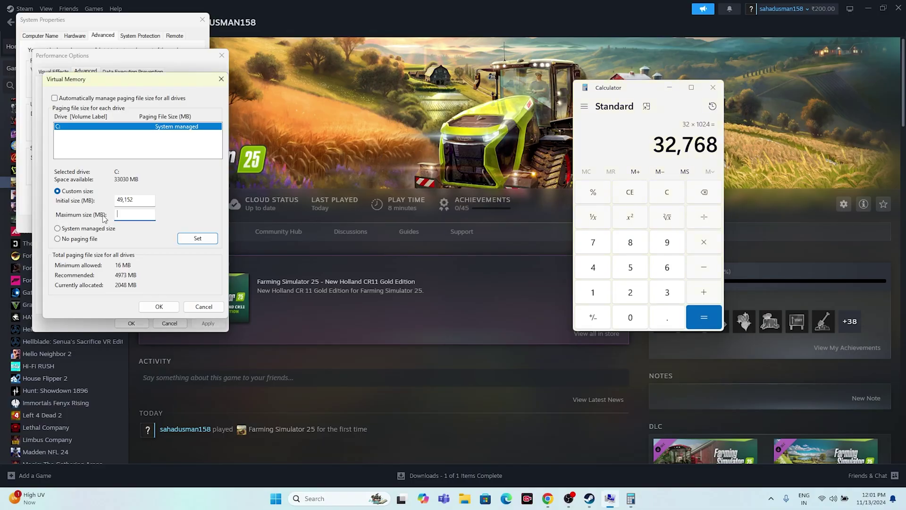
Step: Multiply the RAM size in megabytes by 3 and copy the result, 98,304 MB, into the maximum paging file size
click(704, 242)
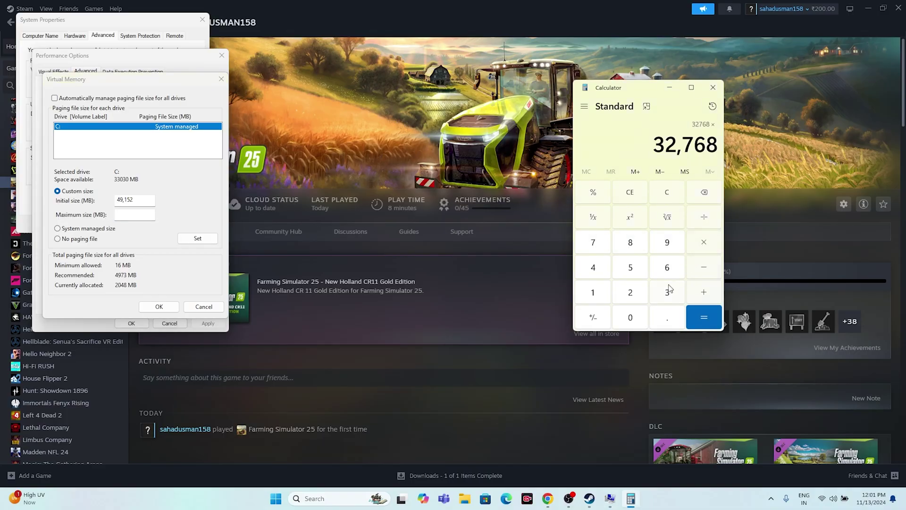
click(667, 293)
click(688, 313)
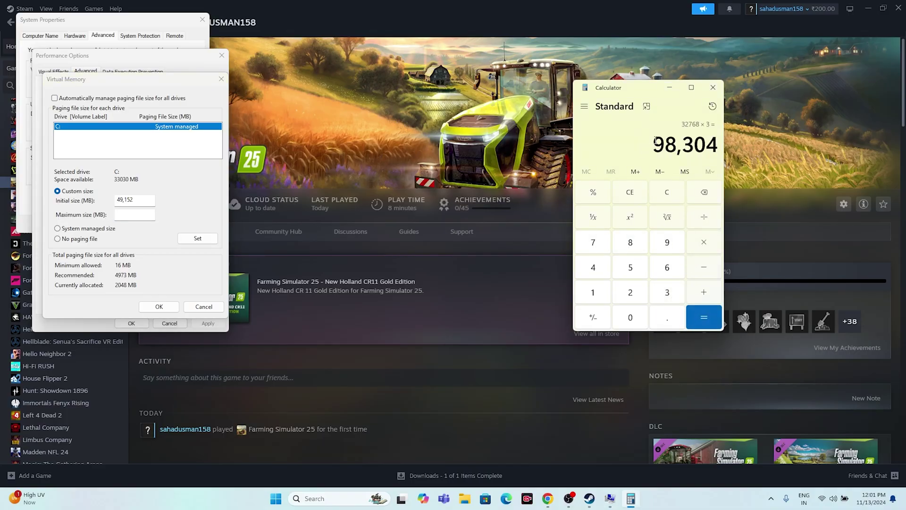
drag(654, 141, 716, 145)
right_click(711, 149)
click(755, 156)
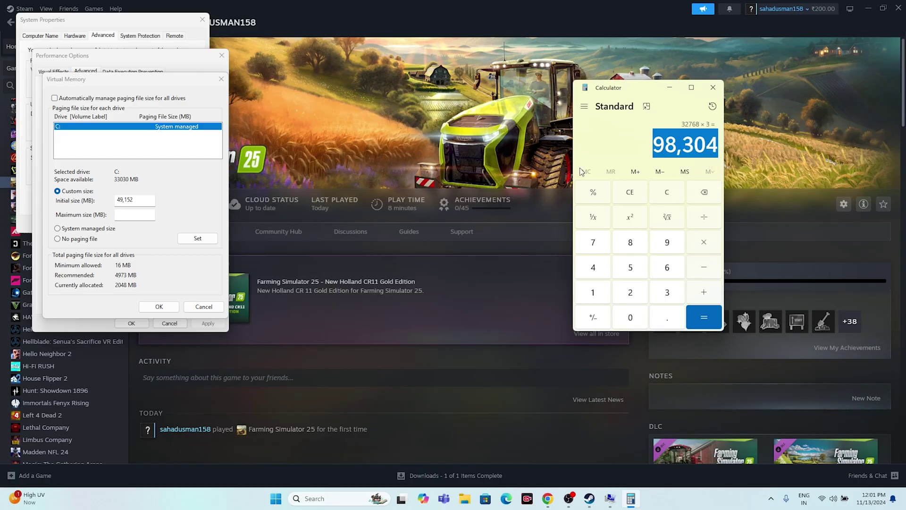
right_click(136, 215)
click(152, 258)
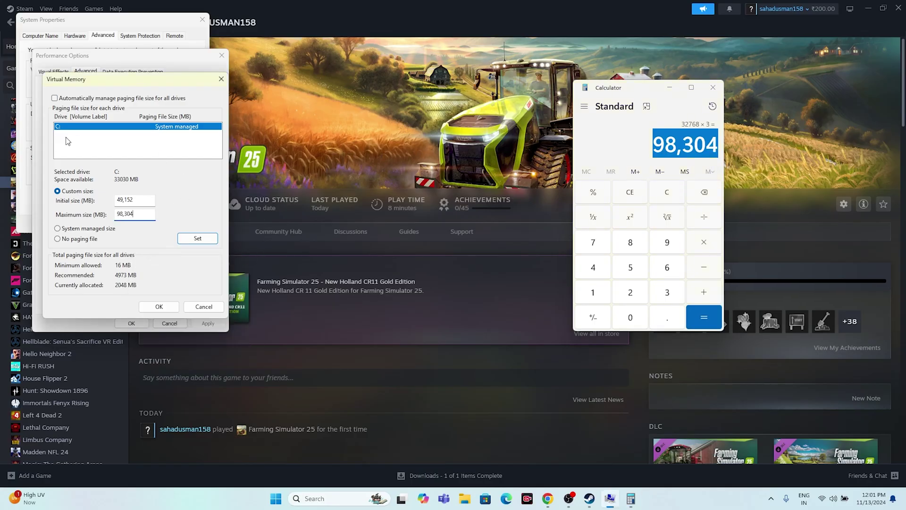
Step: Accept the Virtual Memory and Performance Options settings, and close System Properties and Calculator
click(153, 306)
click(132, 323)
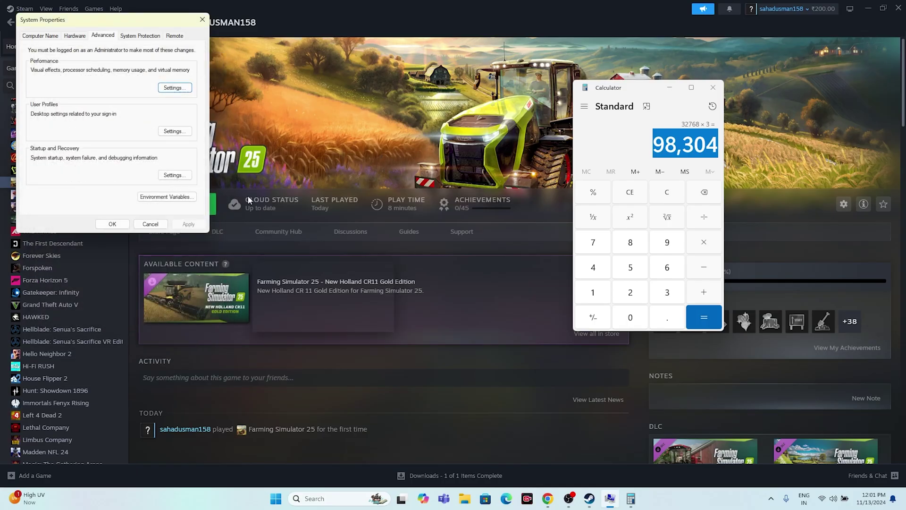
click(202, 20)
click(713, 88)
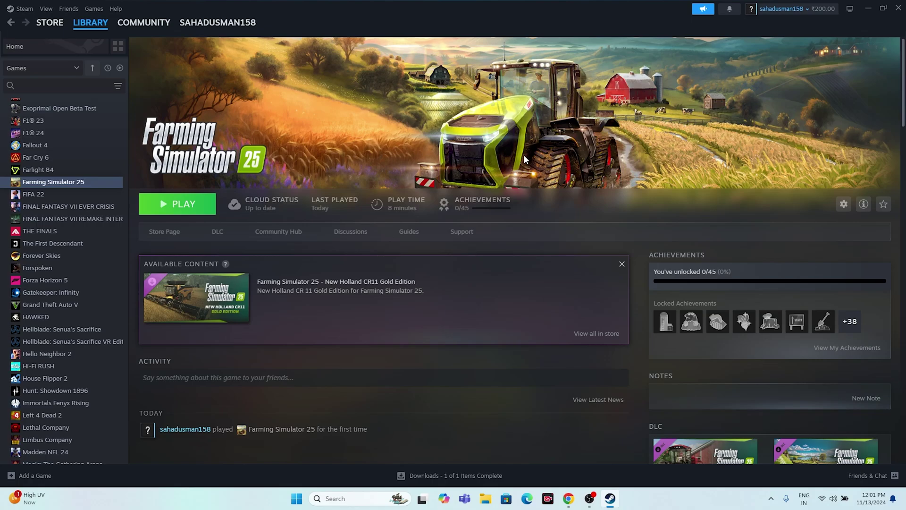
Step: Install the 2024-11 Cumulative Update for Windows 11 (KB5046617) from Windows Update and minimize Settings
click(341, 504)
click(364, 394)
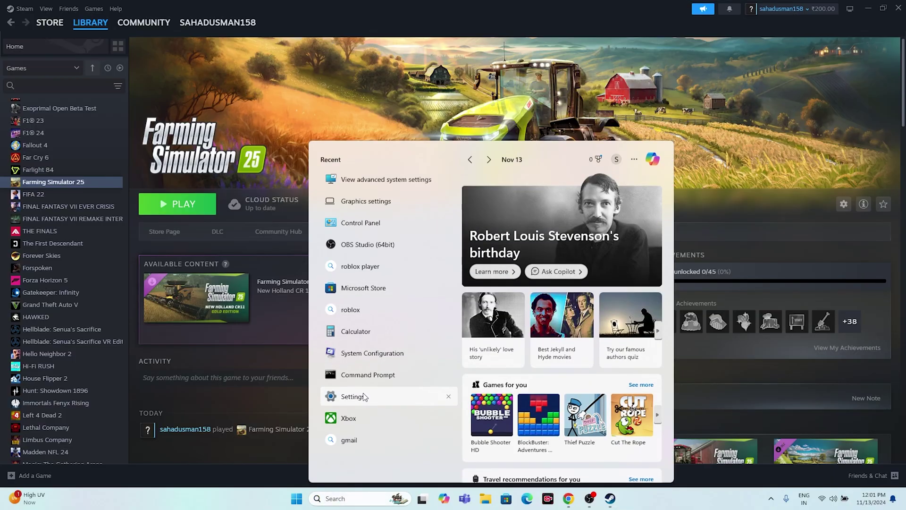
click(59, 309)
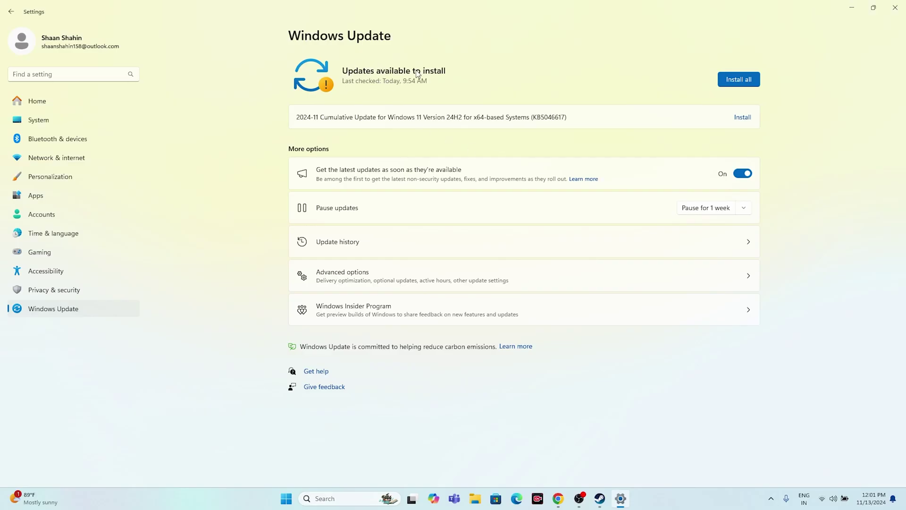
click(743, 118)
click(853, 10)
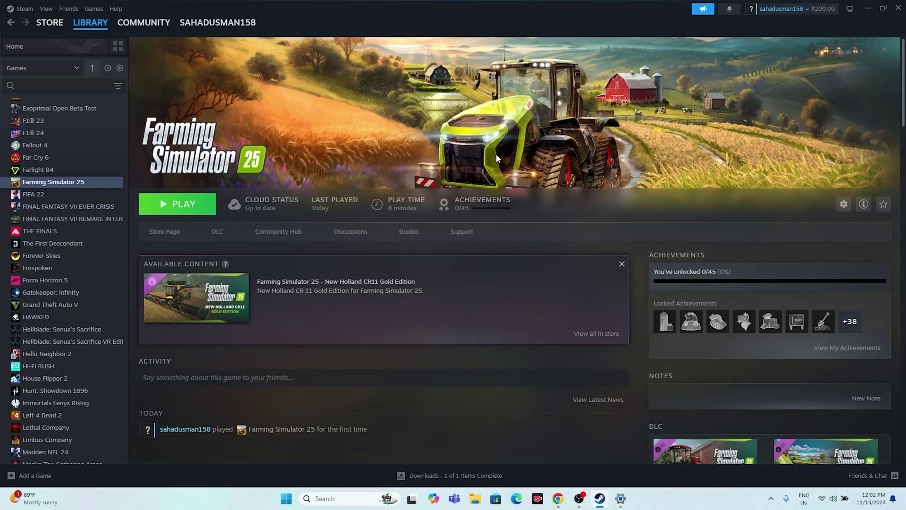
Step: Switch to Chrome, decline push notifications on the NVIDIA GeForce Drivers page and review its driver download options
click(558, 499)
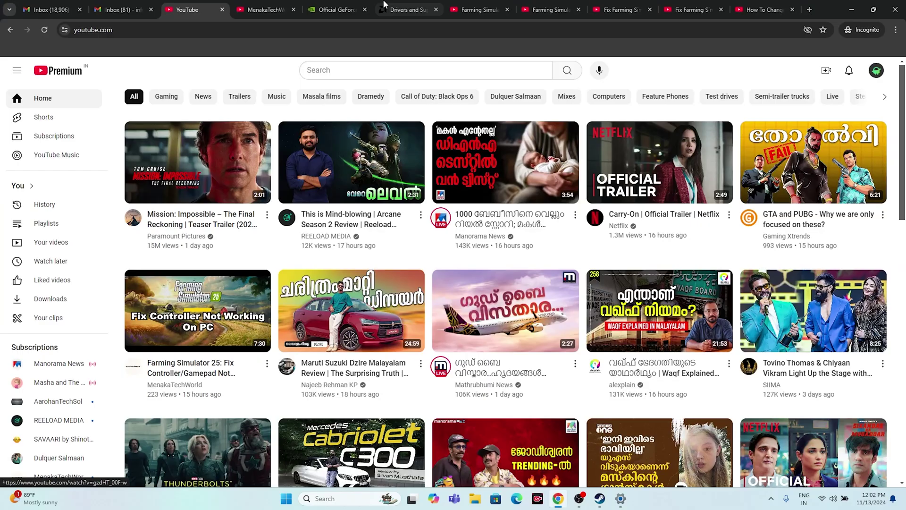
click(339, 9)
click(484, 122)
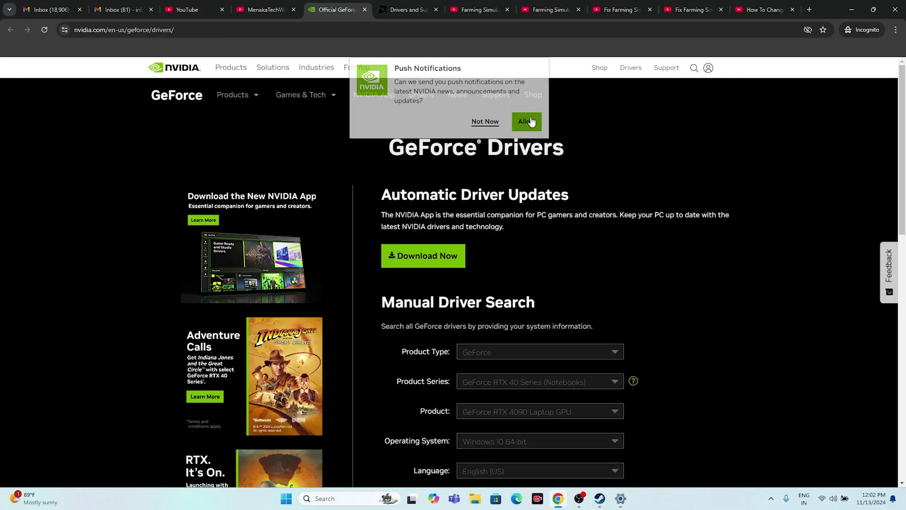
scroll(813, 186, down, 7)
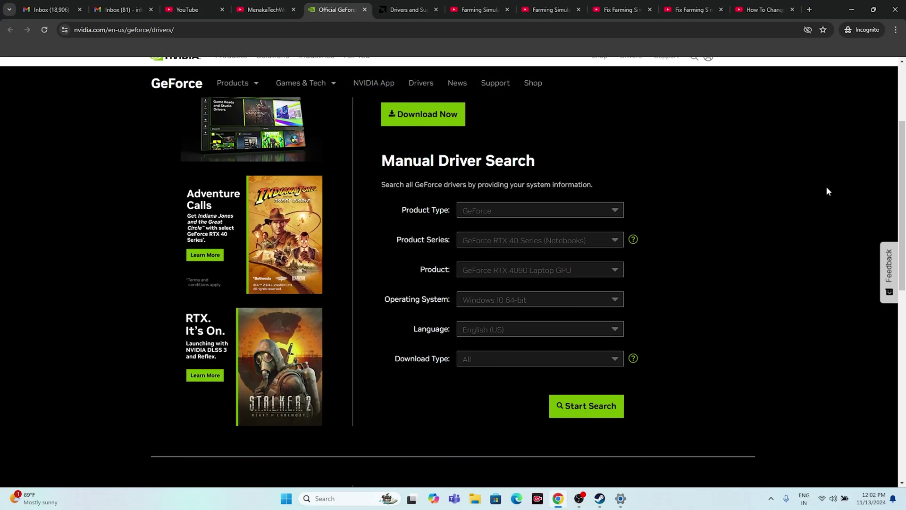
scroll(825, 186, up, 4)
scroll(826, 191, up, 3)
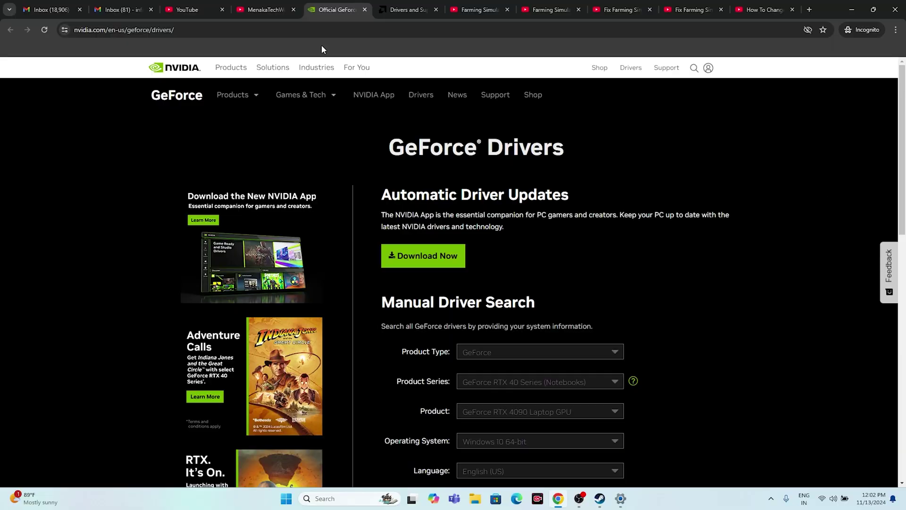
Step: Review the AMD Drivers and Support page for its graphics driver downloads
click(427, 10)
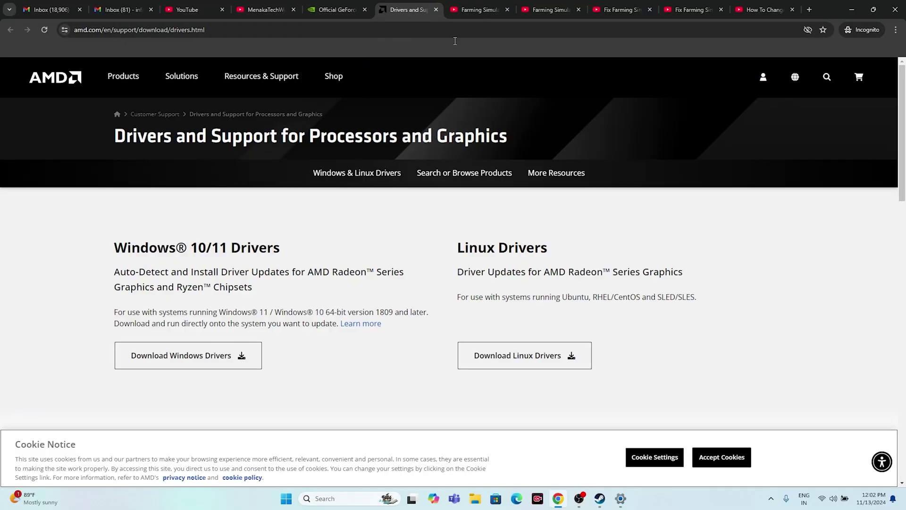
scroll(750, 225, down, 10)
scroll(750, 224, up, 10)
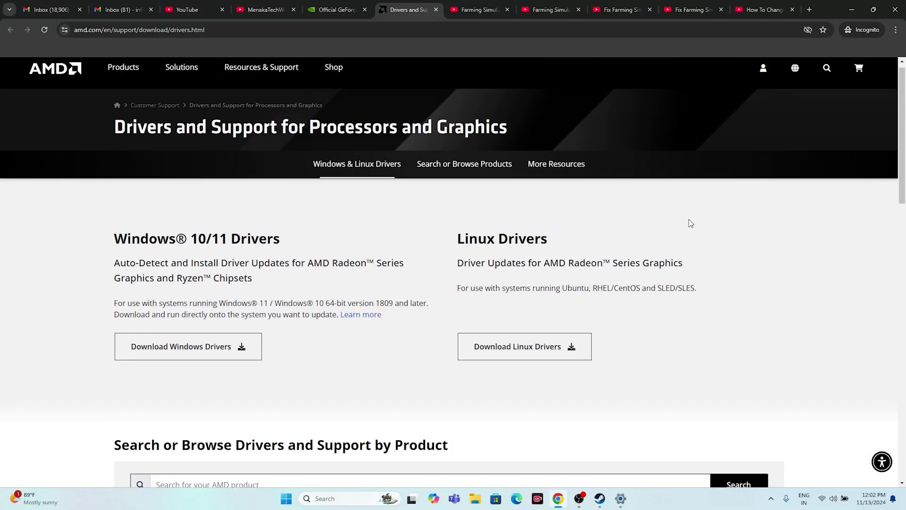
Step: Return to the NVIDIA GeForce Drivers page and set the manual driver search to product type GeForce and series GeForce RTX 20 Series
click(337, 10)
scroll(740, 254, down, 4)
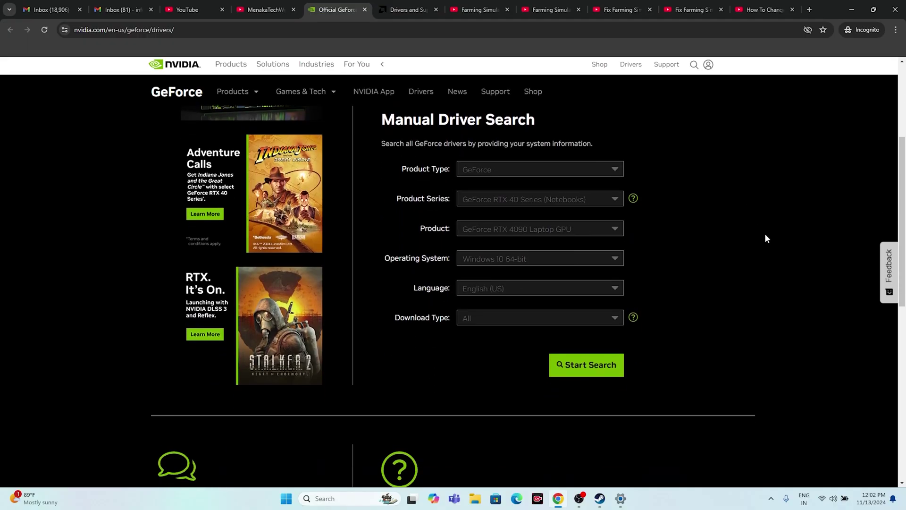
scroll(764, 236, up, 2)
scroll(764, 236, down, 2)
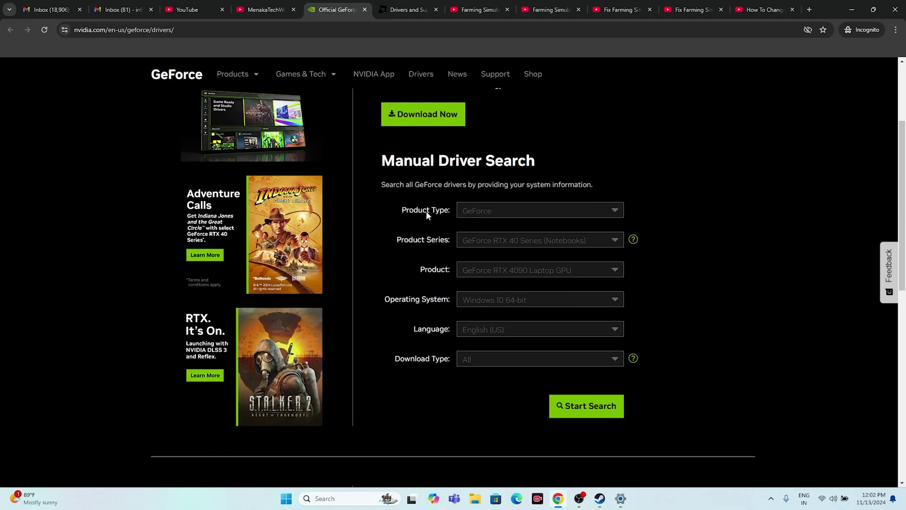
click(516, 211)
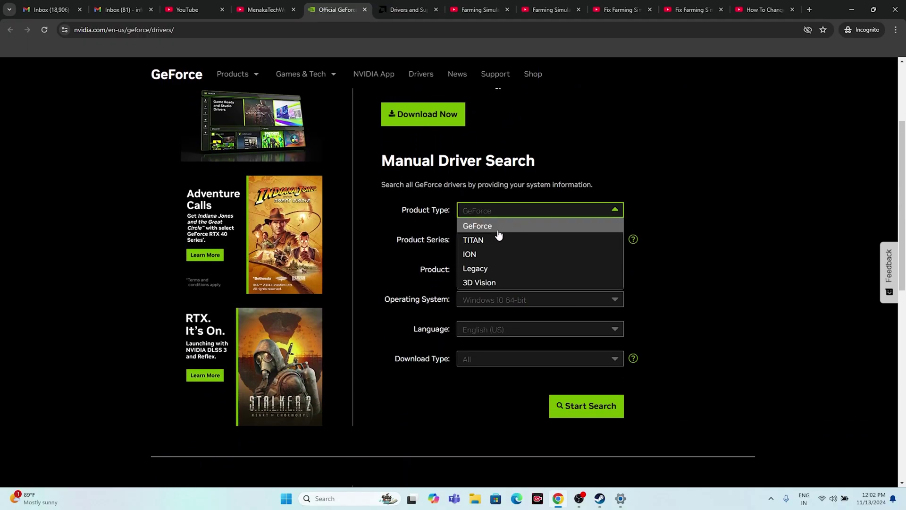
click(507, 228)
click(520, 241)
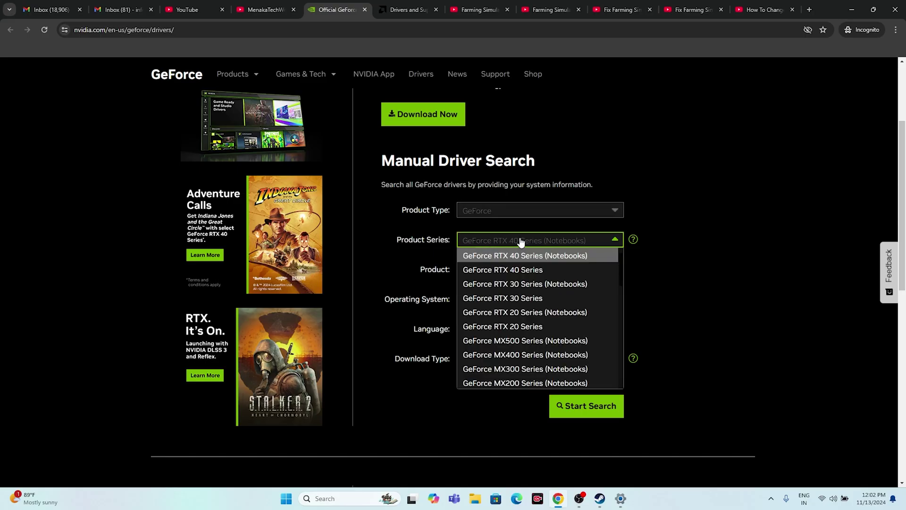
scroll(542, 276, down, 3)
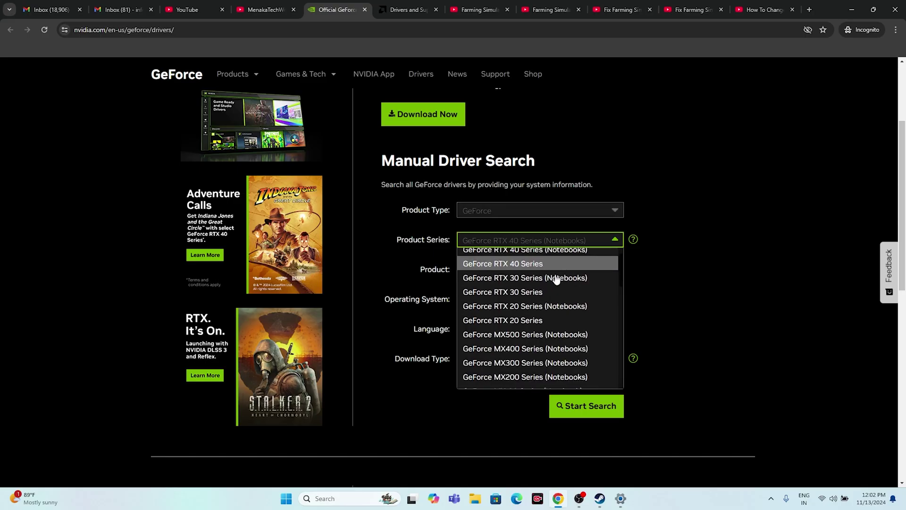
scroll(557, 279, down, 5)
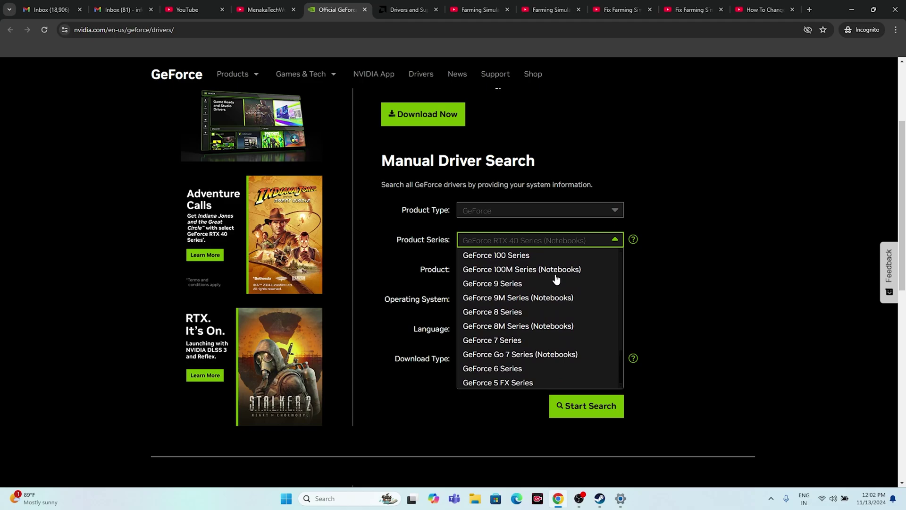
scroll(556, 278, up, 10)
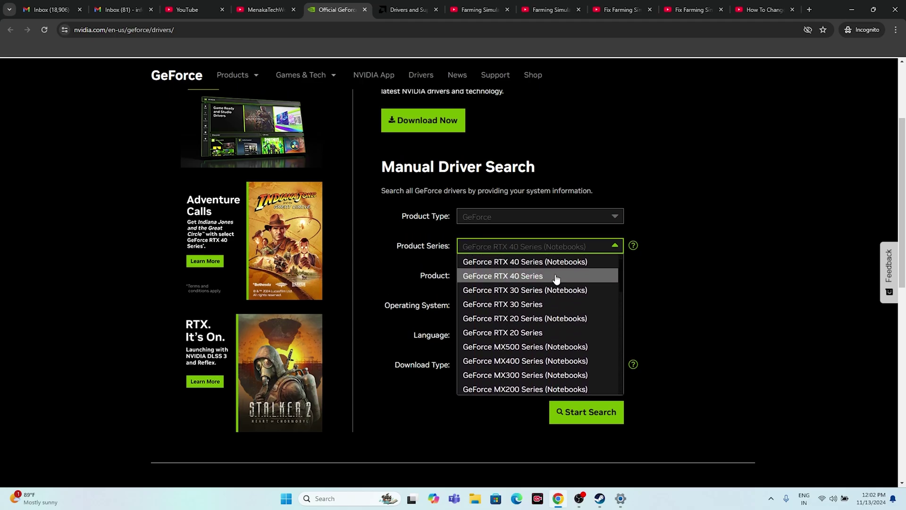
scroll(555, 278, down, 1)
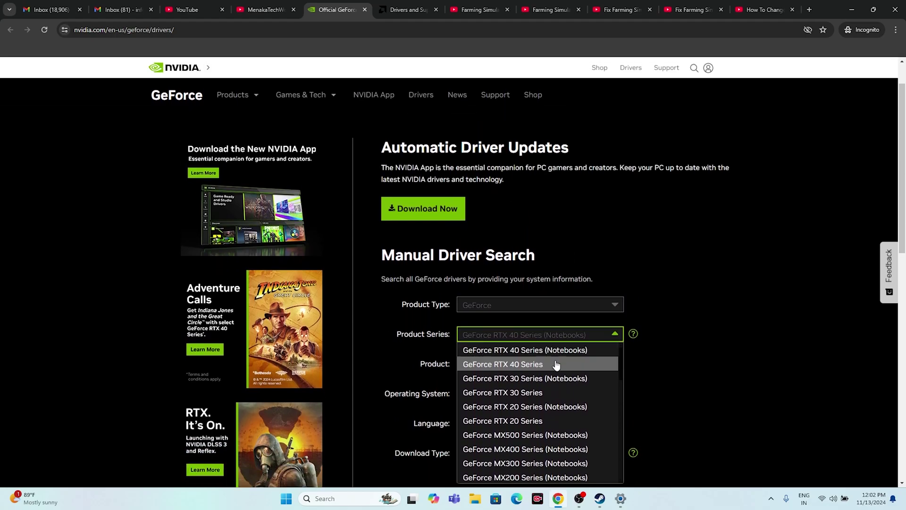
click(531, 421)
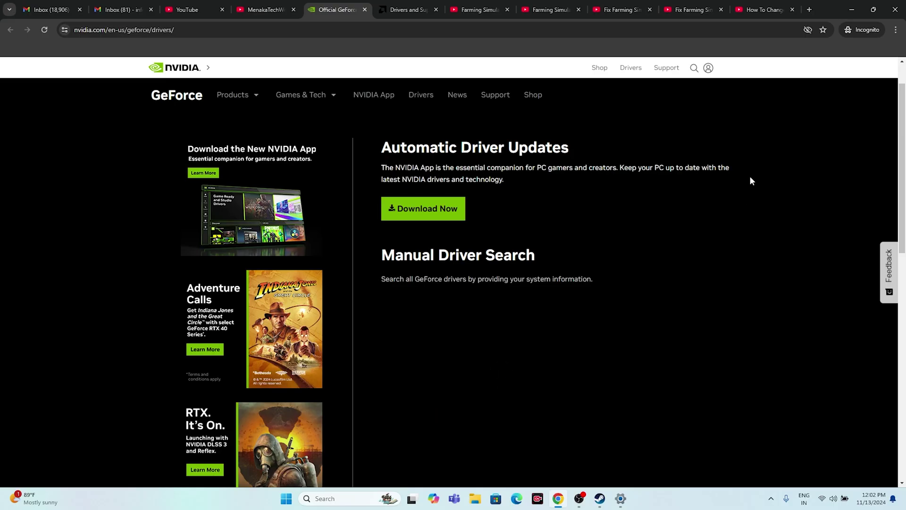
Step: Set the product to GeForce RTX 2080 and the operating system to Windows 11, and run the manual driver search
scroll(749, 159, down, 2)
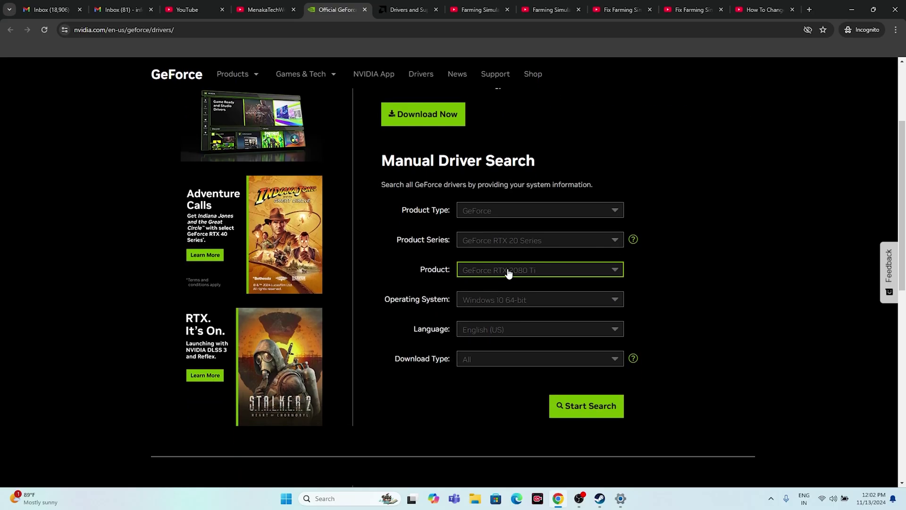
click(532, 275)
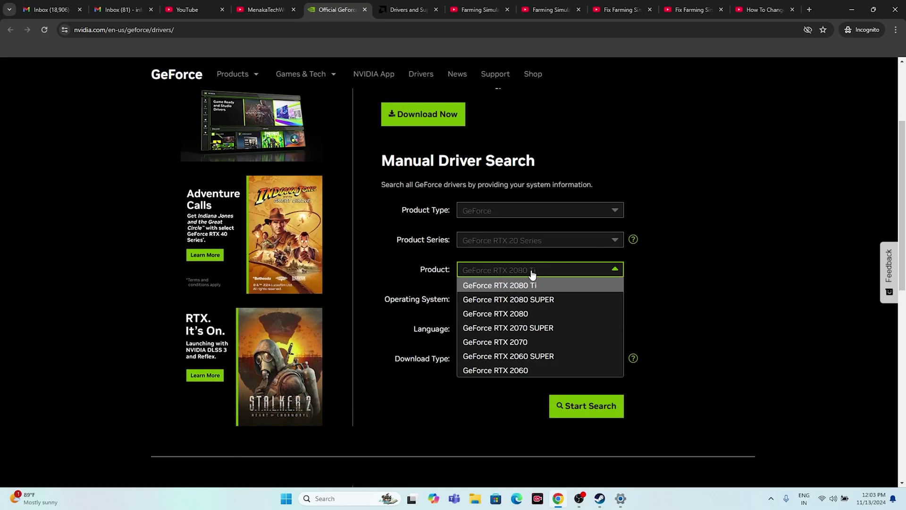
click(527, 313)
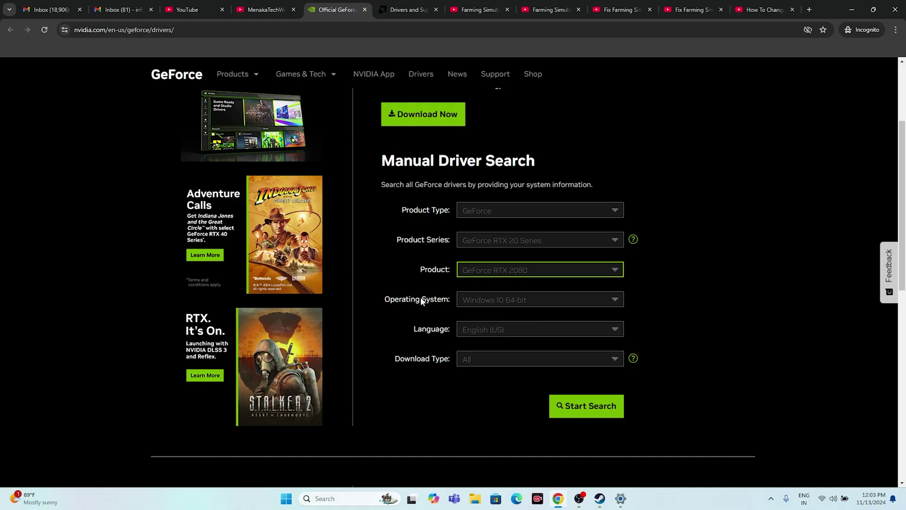
click(521, 303)
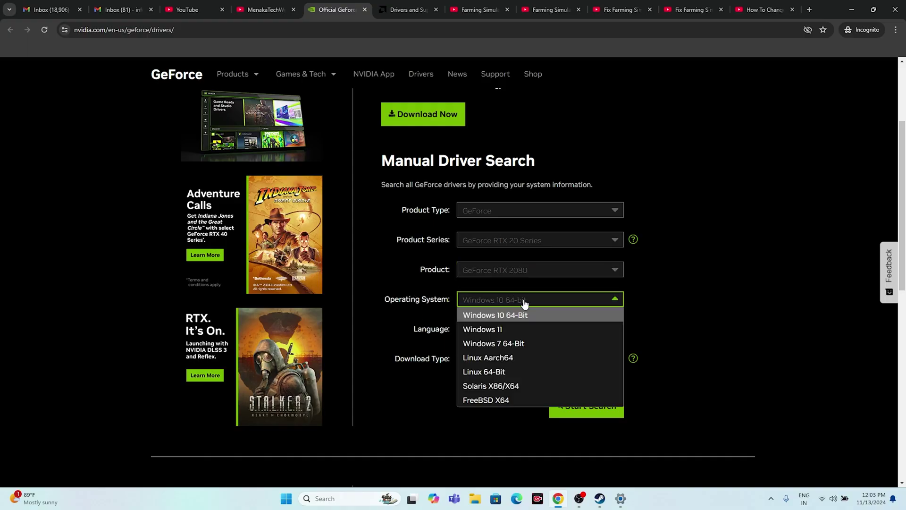
click(519, 327)
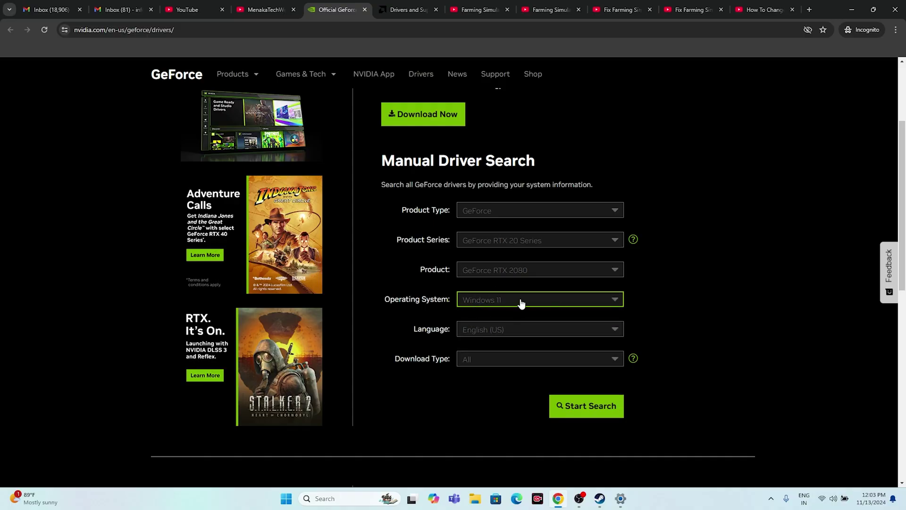
click(591, 404)
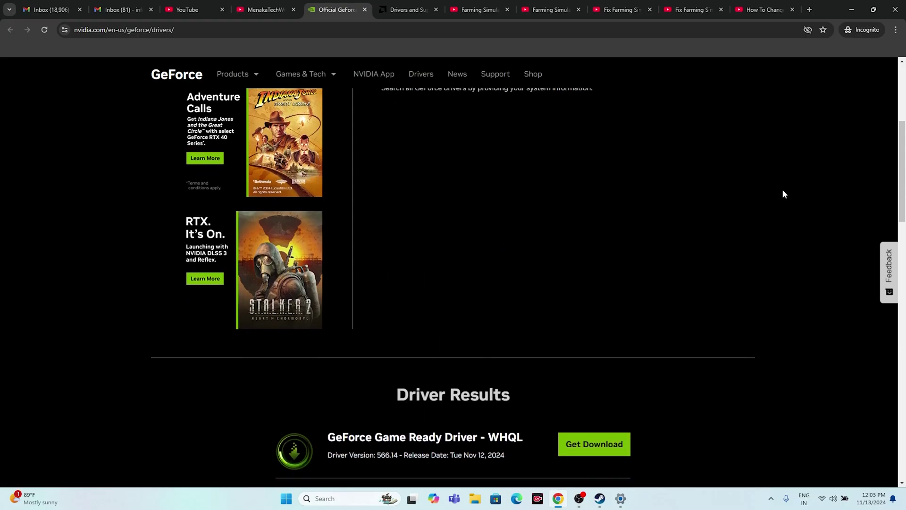
Step: Review the NVIDIA driver results, checking the release date and version of the newest GeForce Game Ready Driver
scroll(780, 191, down, 5)
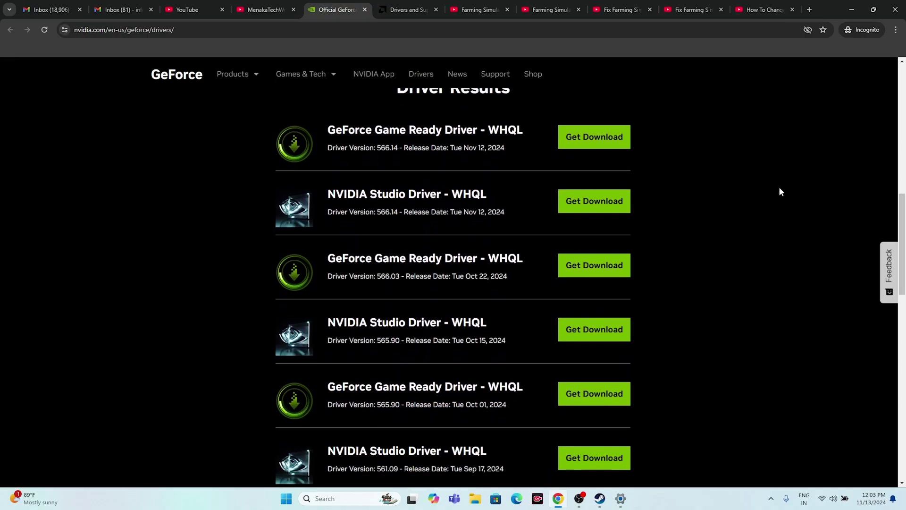
scroll(779, 190, up, 3)
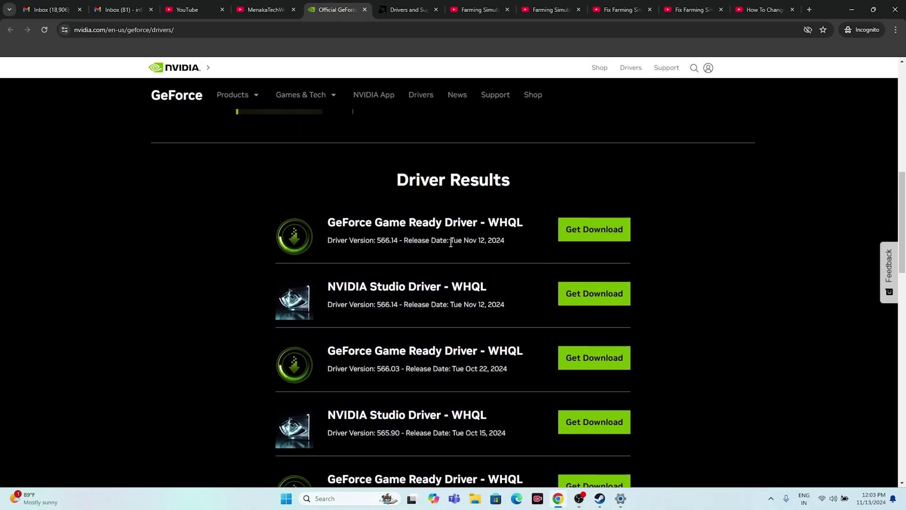
drag(451, 242, 496, 242)
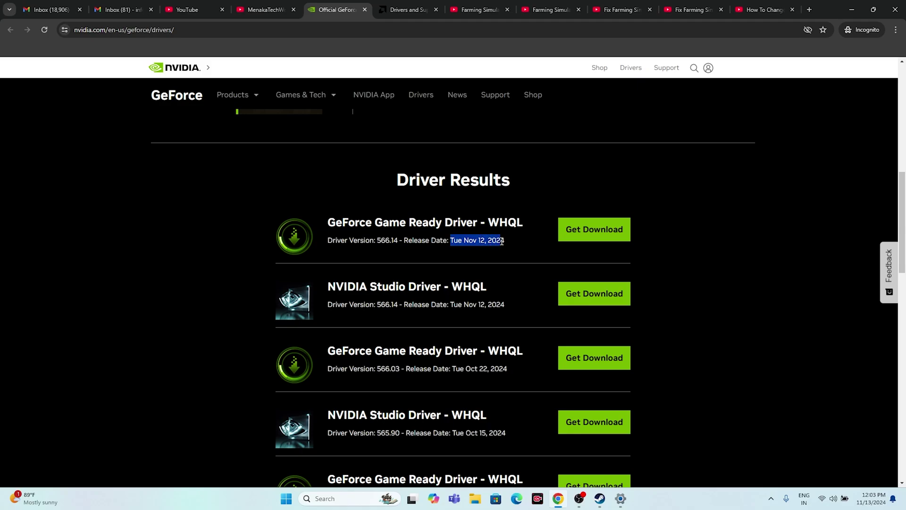
click(411, 248)
drag(376, 240, 398, 241)
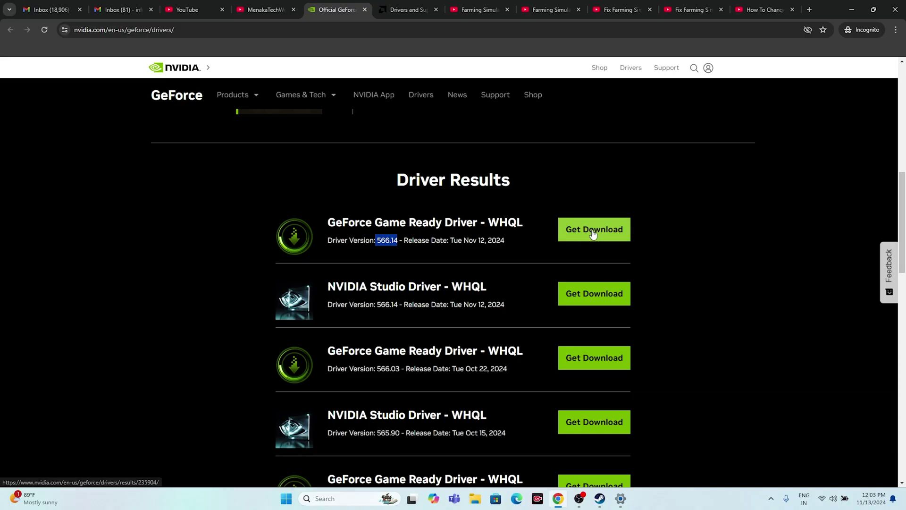
Step: On the AMD drivers page, look up Graphics, Radeon RX, Radeon RX 5000 Series, AMD Radeon RX 5700, and check its Windows 11 64-Bit Edition entry
click(405, 6)
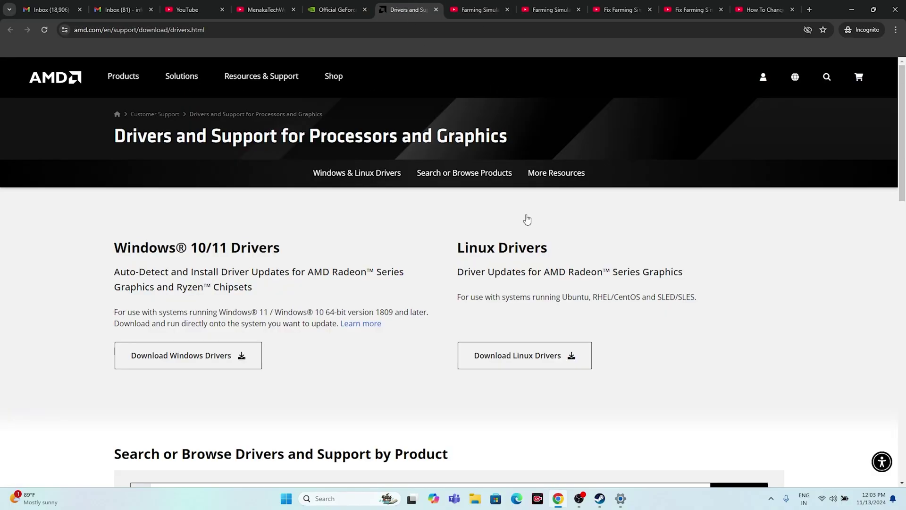
scroll(526, 222, down, 7)
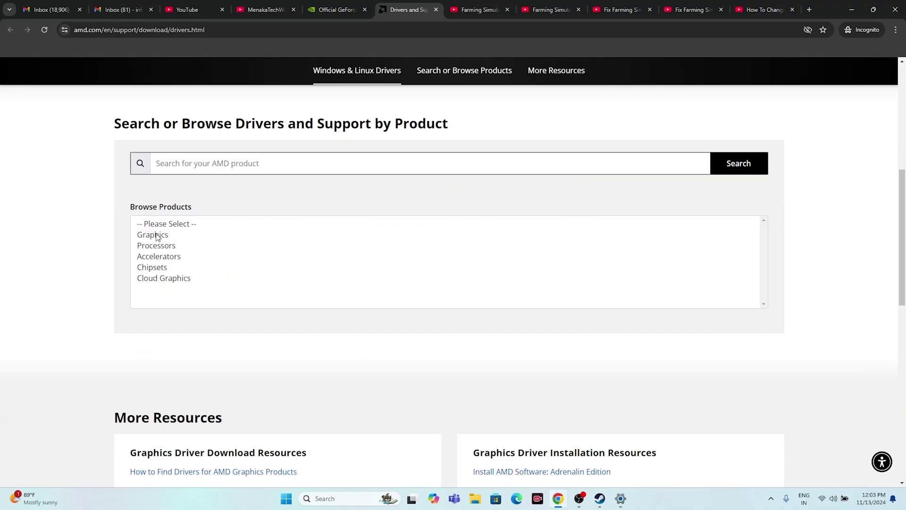
click(152, 235)
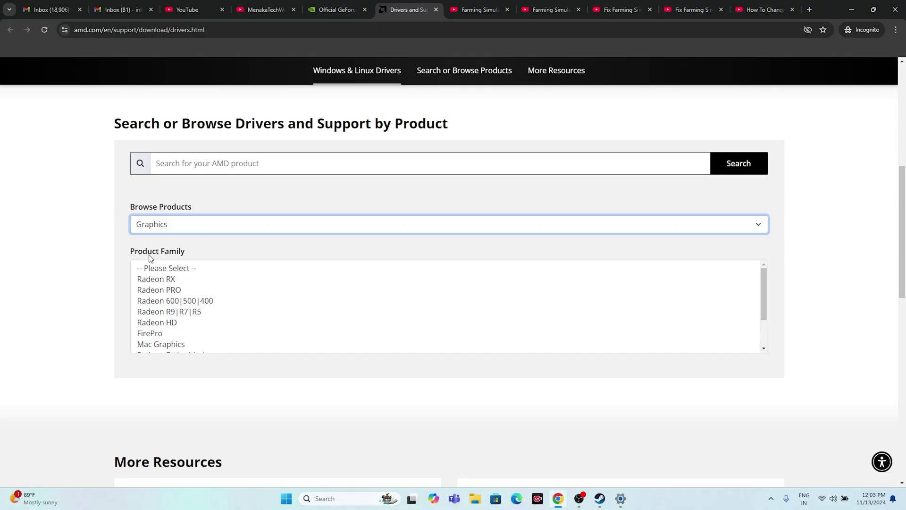
click(166, 282)
scroll(415, 264, down, 2)
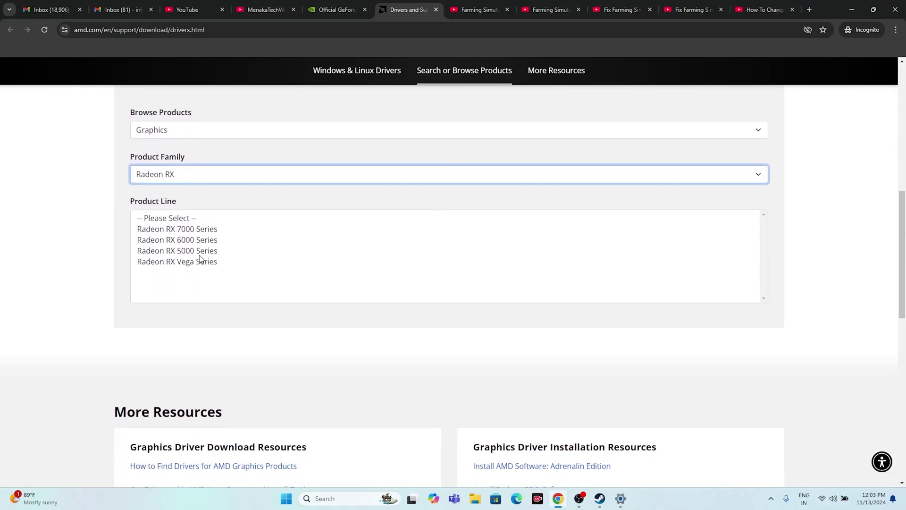
click(175, 251)
click(194, 294)
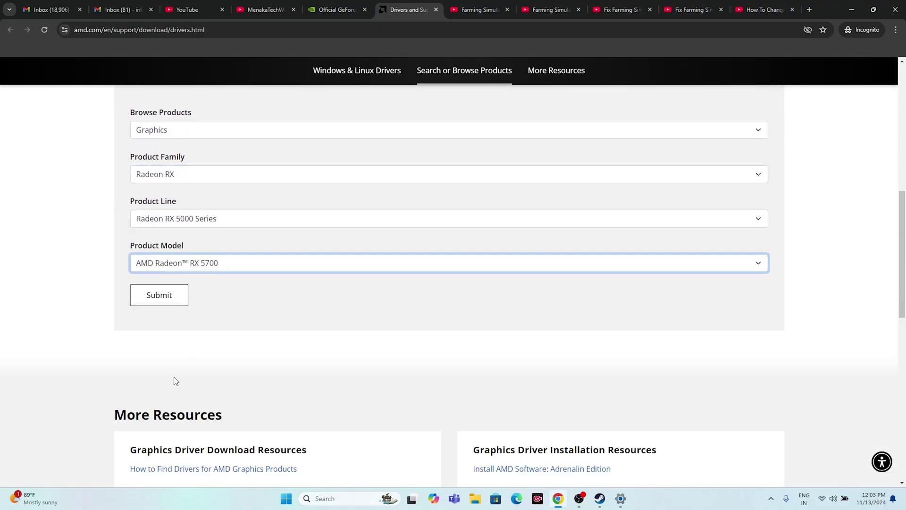
click(188, 300)
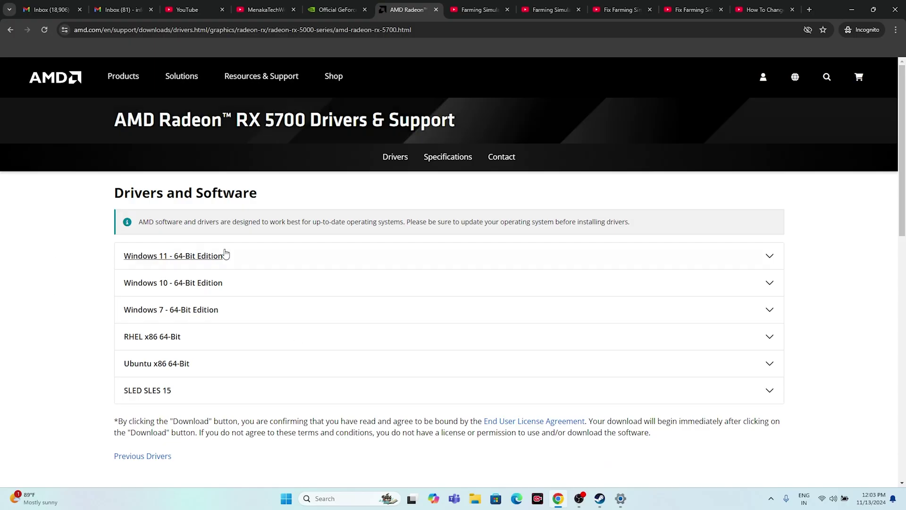
click(126, 258)
click(181, 257)
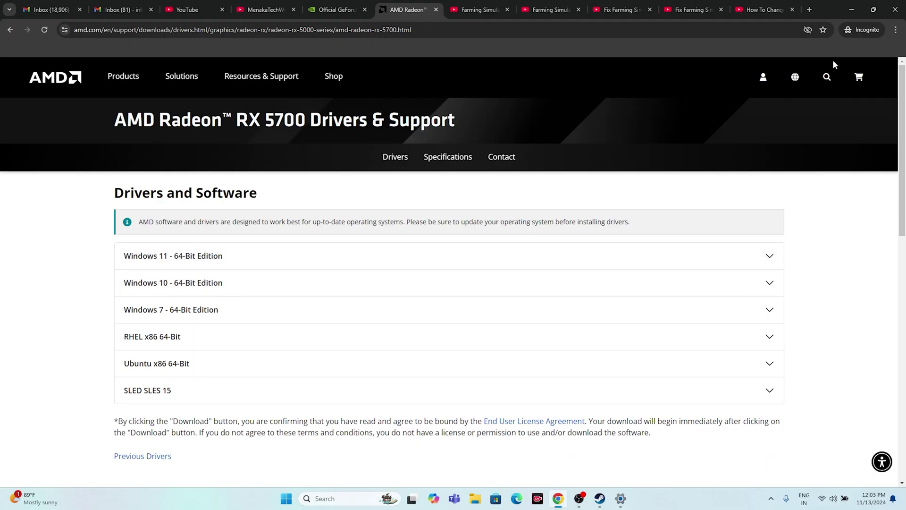
Step: Open google.co.in in a new browser tab and search for "microsoft visual c++"
click(809, 10)
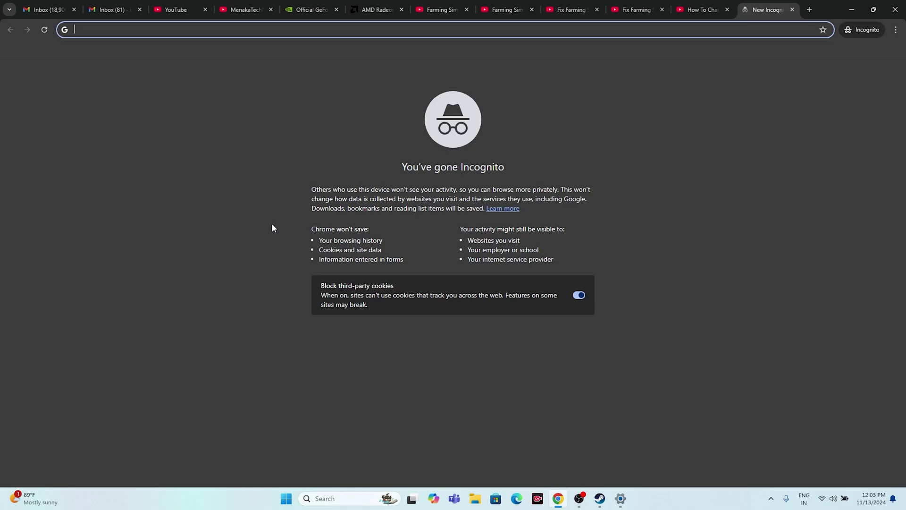
text(GOOGLE.co.in)
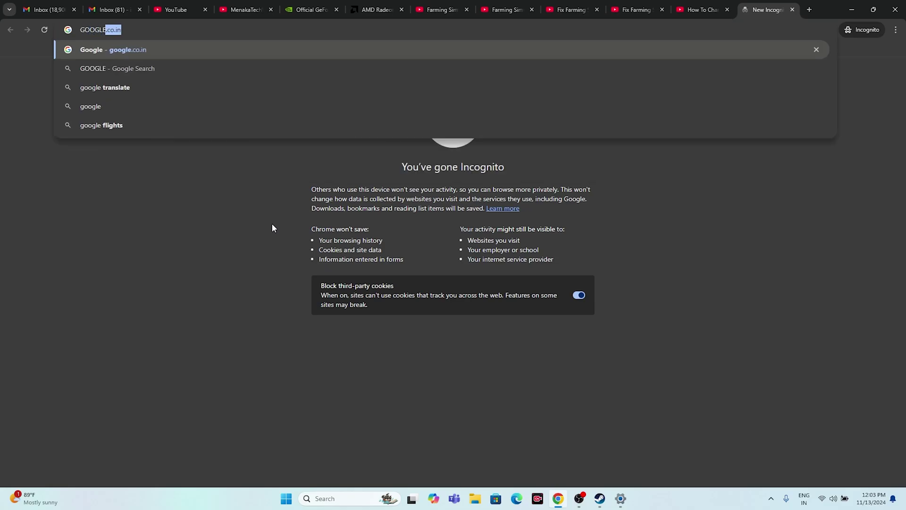
key(Return)
text(MICR)
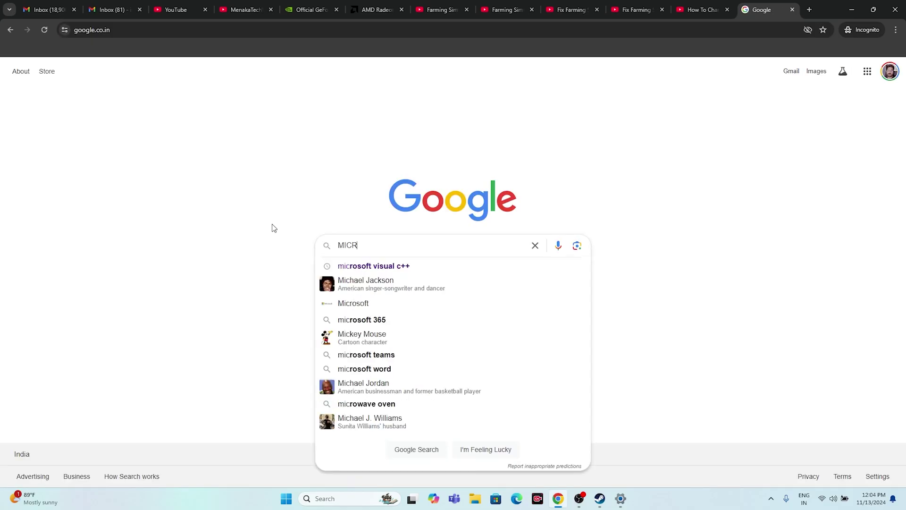
text(OS)
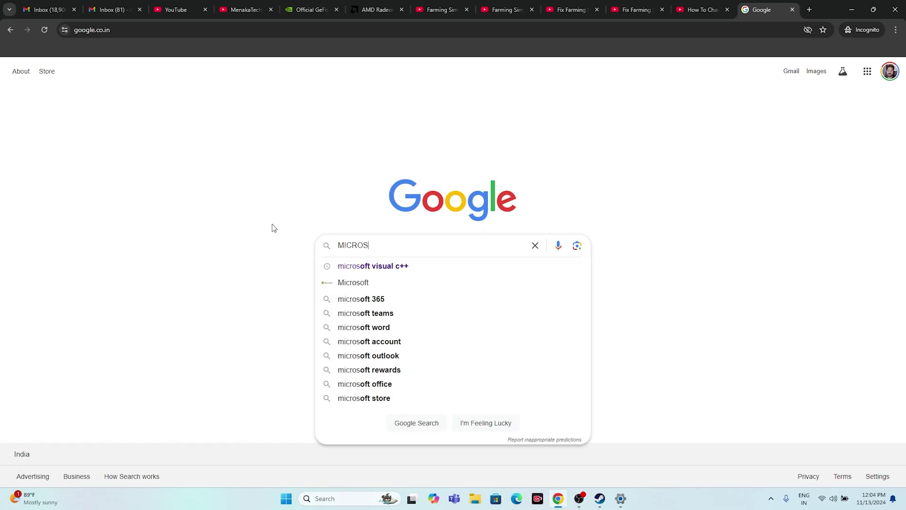
key(Down)
key(Return)
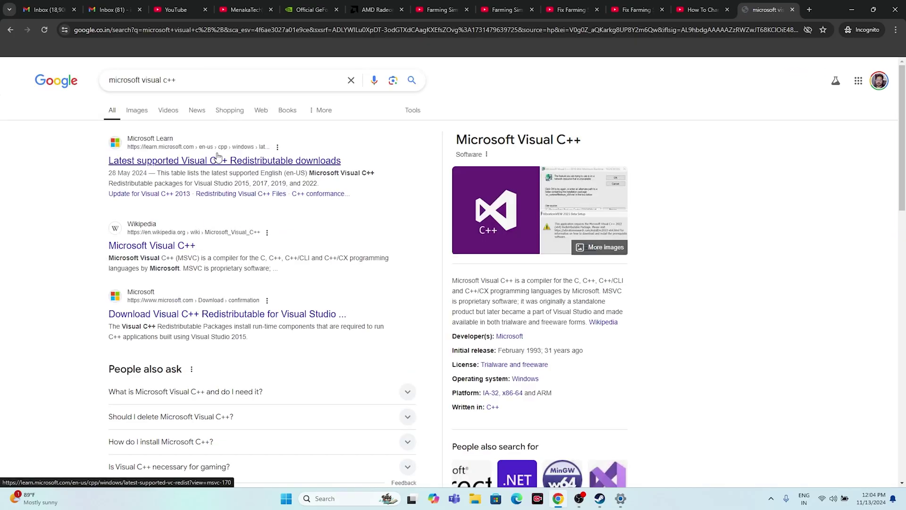
Step: Open Microsoft's latest supported Visual C++ Redistributable downloads page and review the X64 and X86 download entries
click(218, 156)
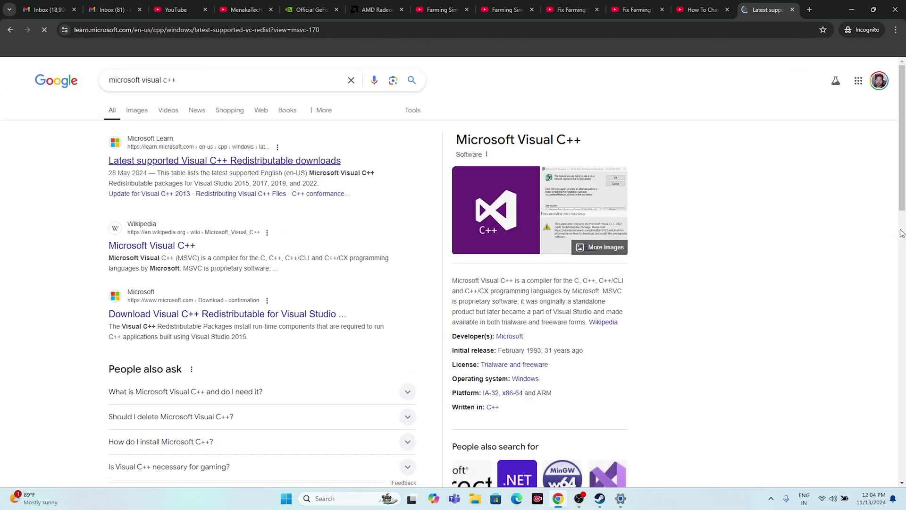
scroll(470, 342, down, 10)
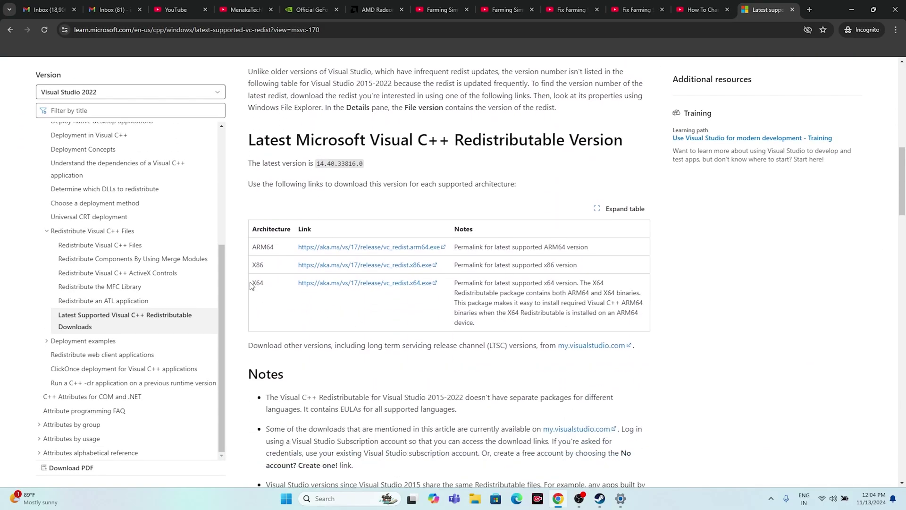
drag(253, 283, 266, 287)
click(302, 307)
drag(259, 265, 270, 269)
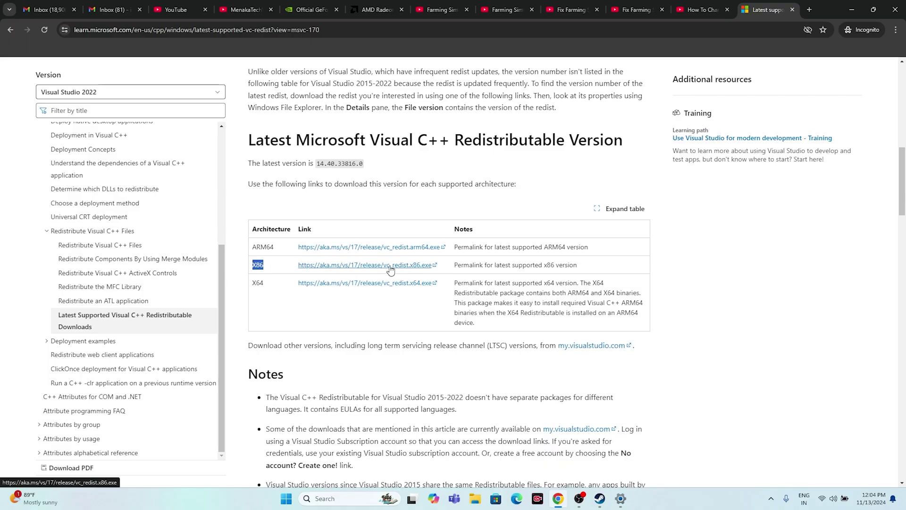
click(820, 305)
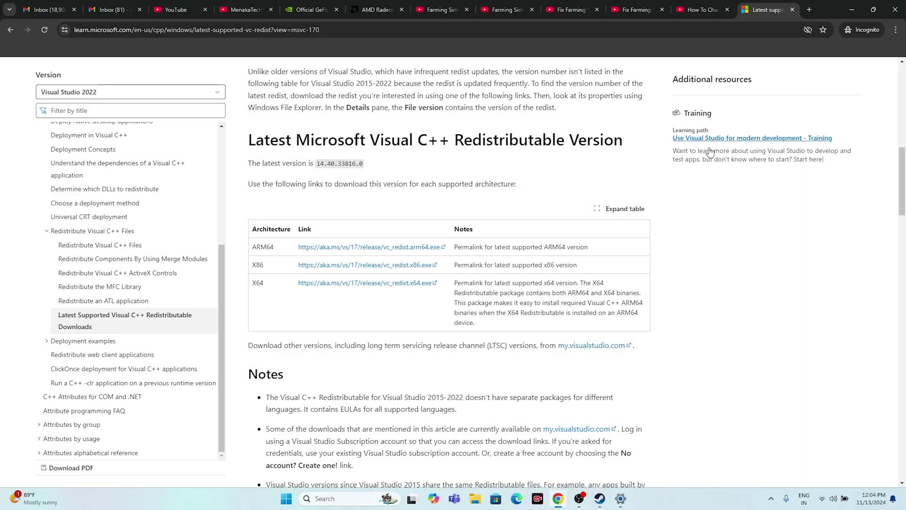
Step: Switch to Steam, browse Farming Simulator 25's local files, check the drives under This PC, and close File Explorer
click(850, 10)
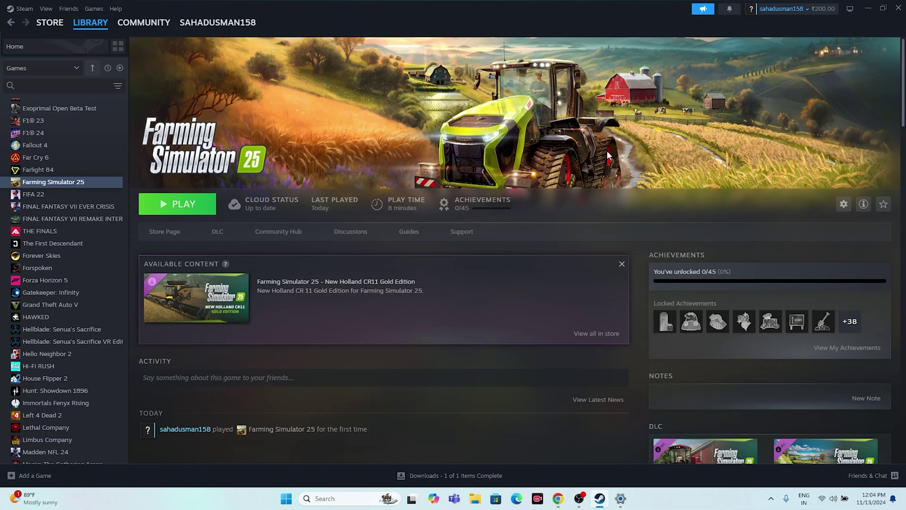
right_click(86, 186)
mouse_move(120, 242)
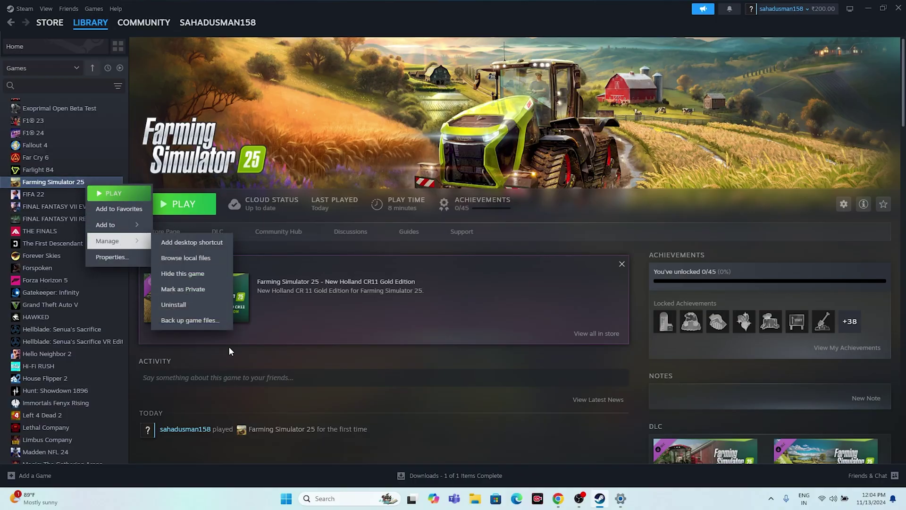
click(185, 258)
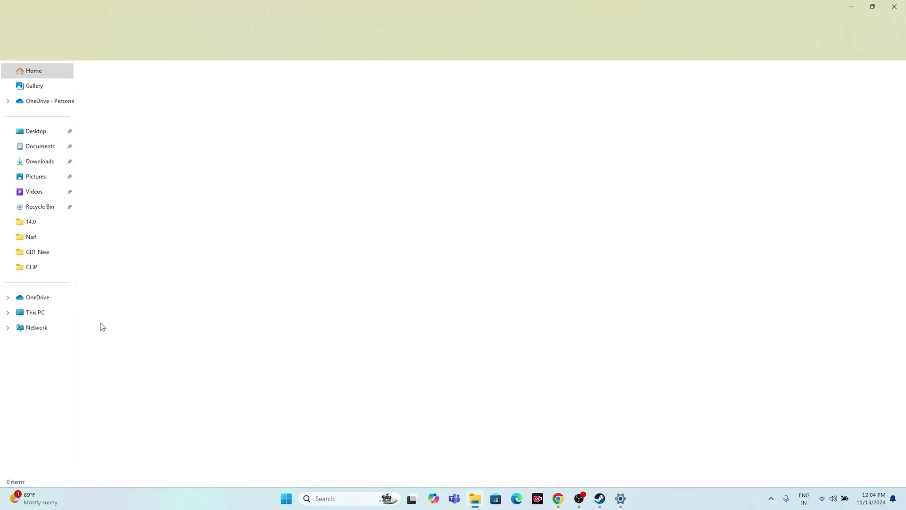
click(52, 312)
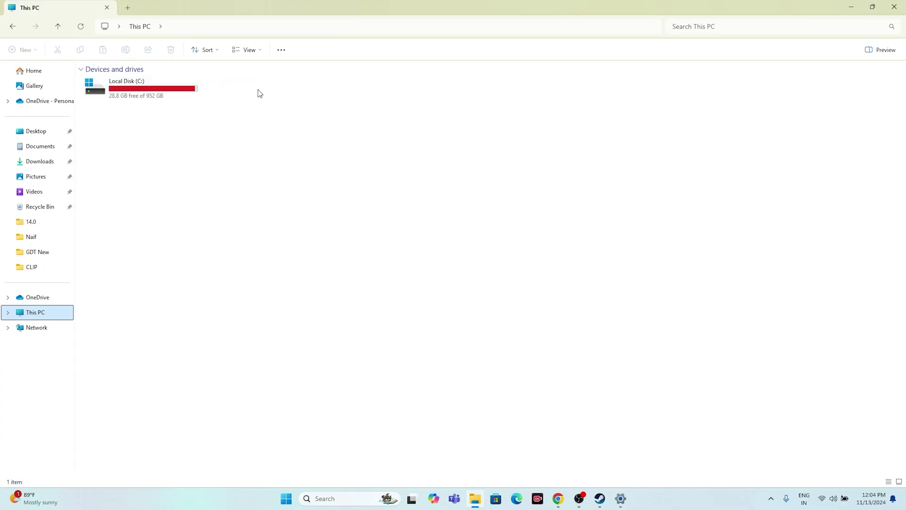
click(894, 8)
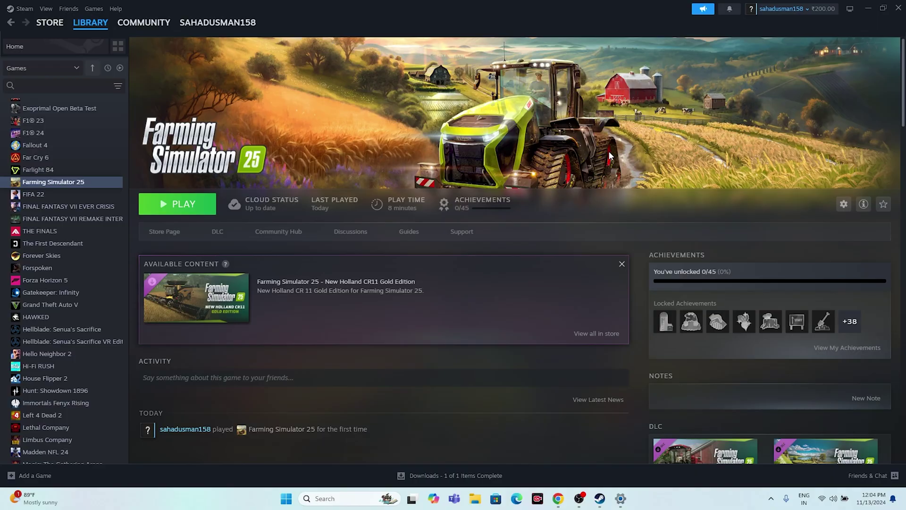
Step: Verify the integrity of Farming Simulator 25's installed game files from its Steam properties
right_click(72, 182)
click(86, 255)
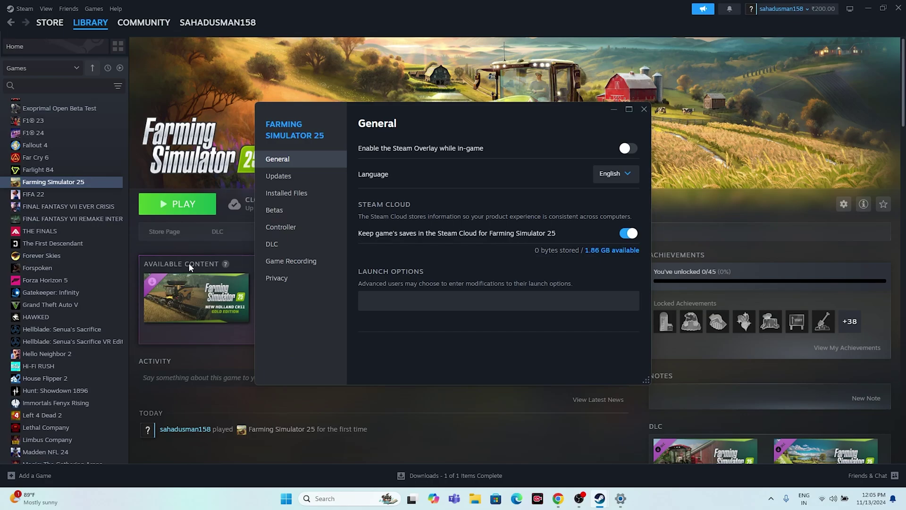
click(299, 195)
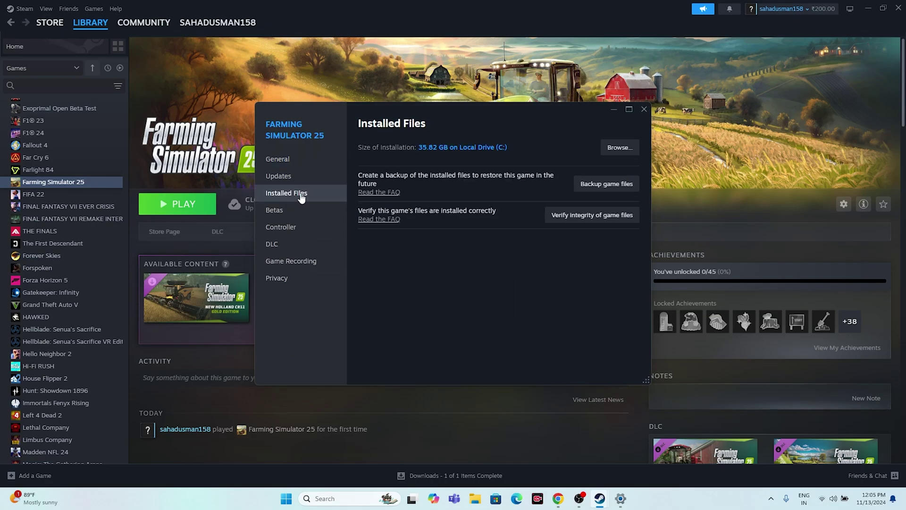
click(616, 218)
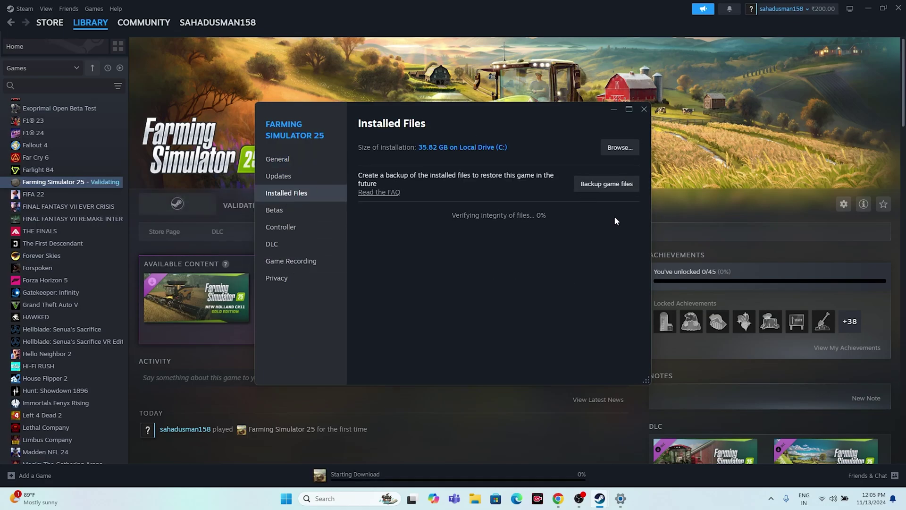